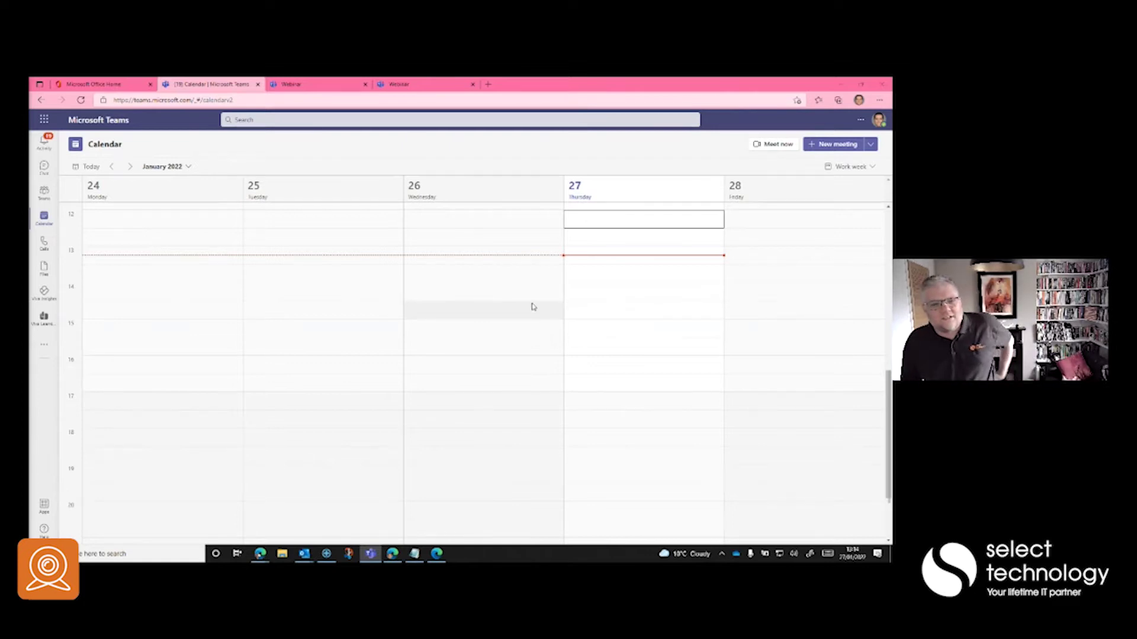
Create a calendar meeting for Friday 28 January from 14:00 to 15:00 titled "Weekly Round Up".
scroll(568, 292, up, 1)
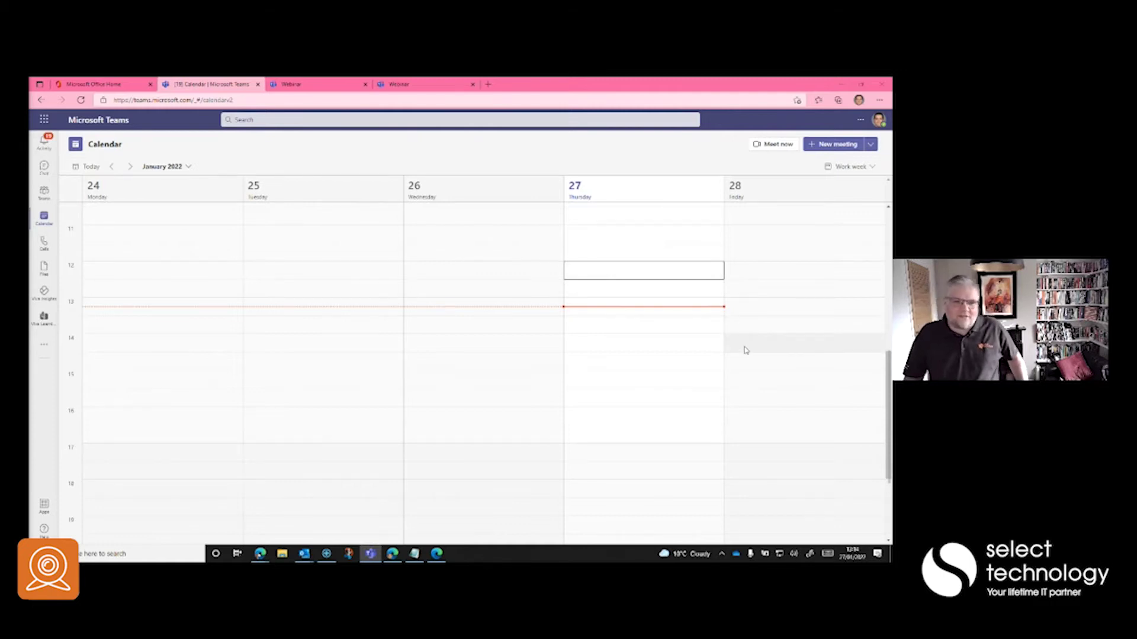
drag(749, 345, 751, 363)
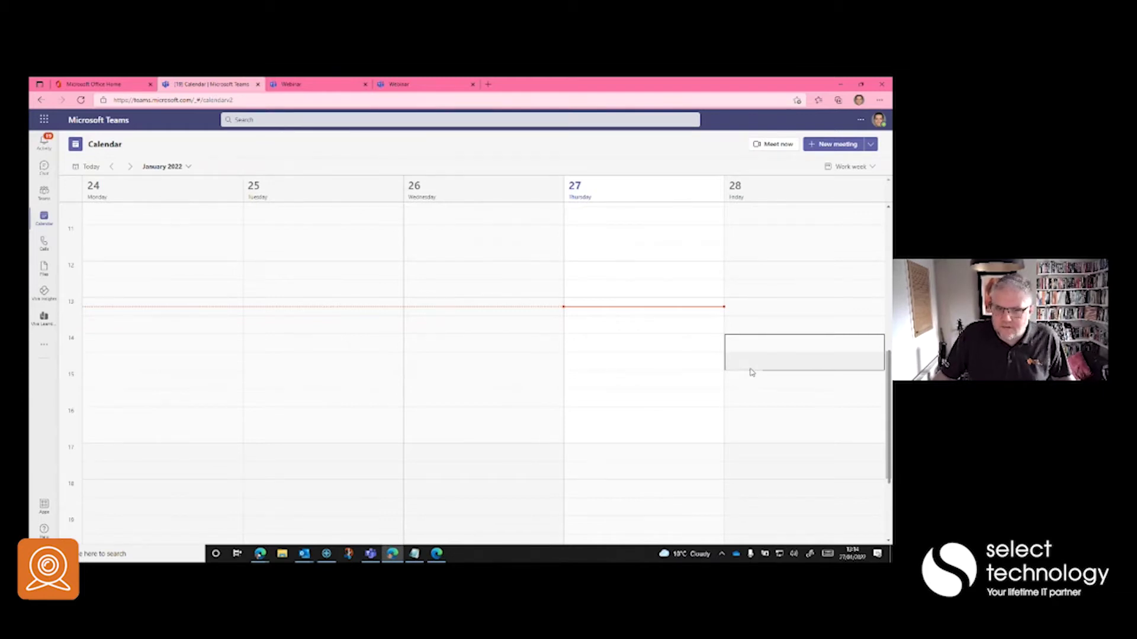
click(752, 372)
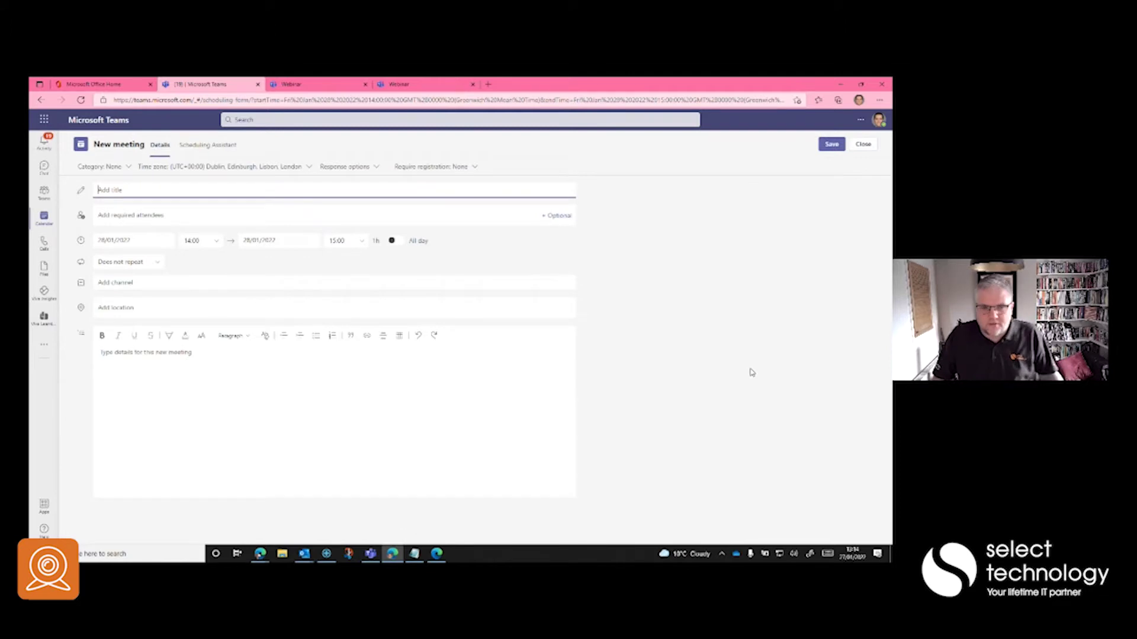
click(195, 188)
text(Weekly Round Up)
Add two colleagues as required attendees and check everyone's availability in the Scheduling Assistant.
click(125, 216)
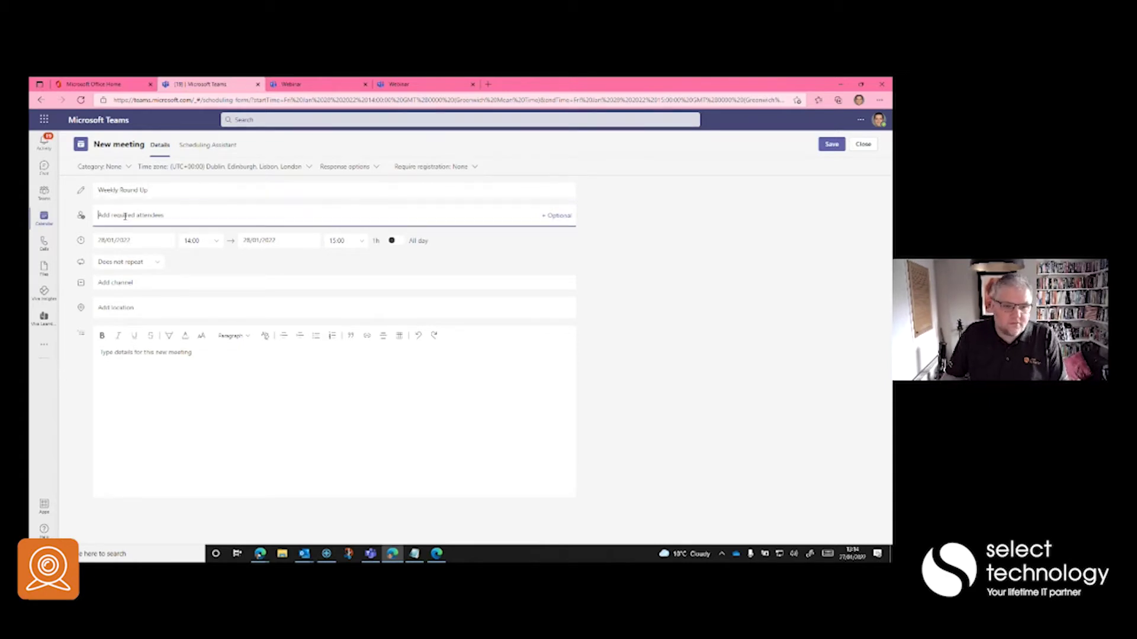
text(cat)
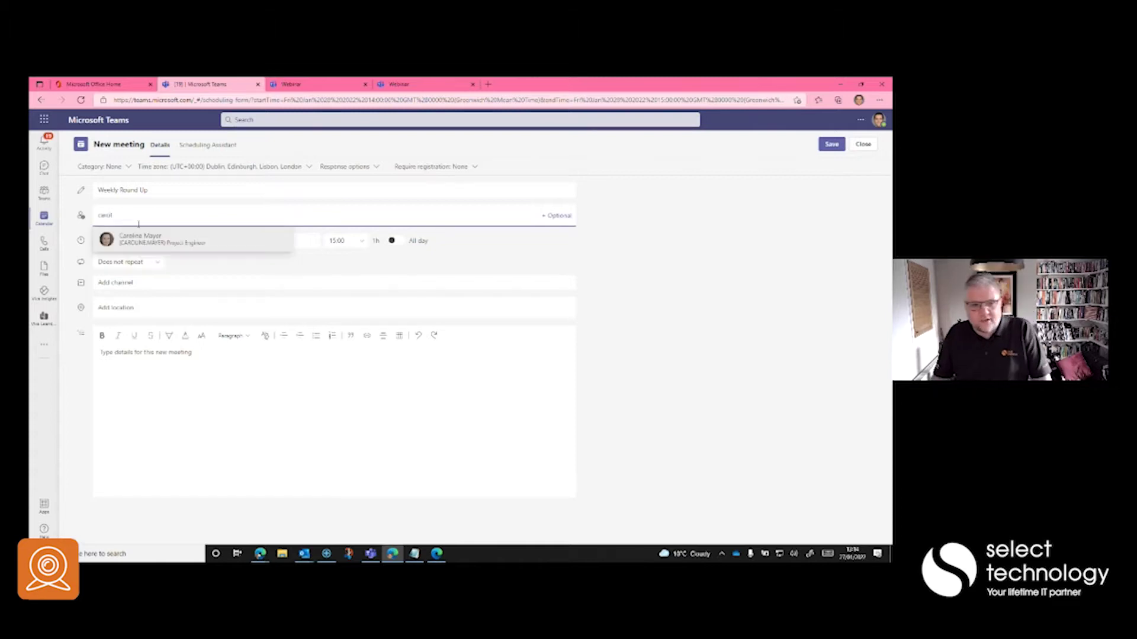
click(259, 240)
text(adrian)
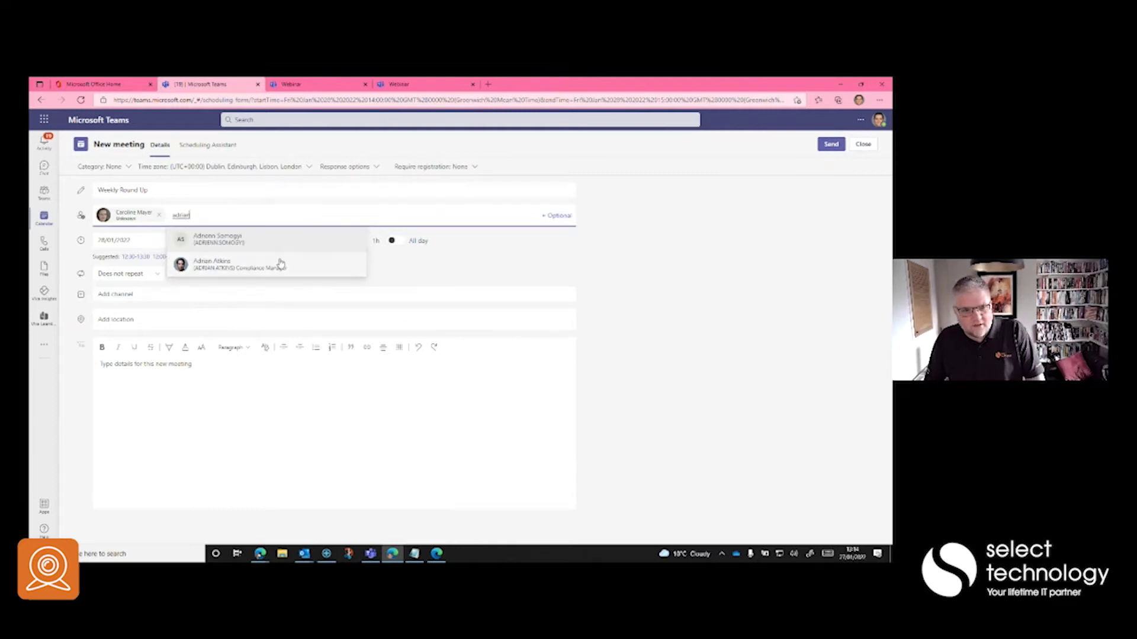
click(281, 263)
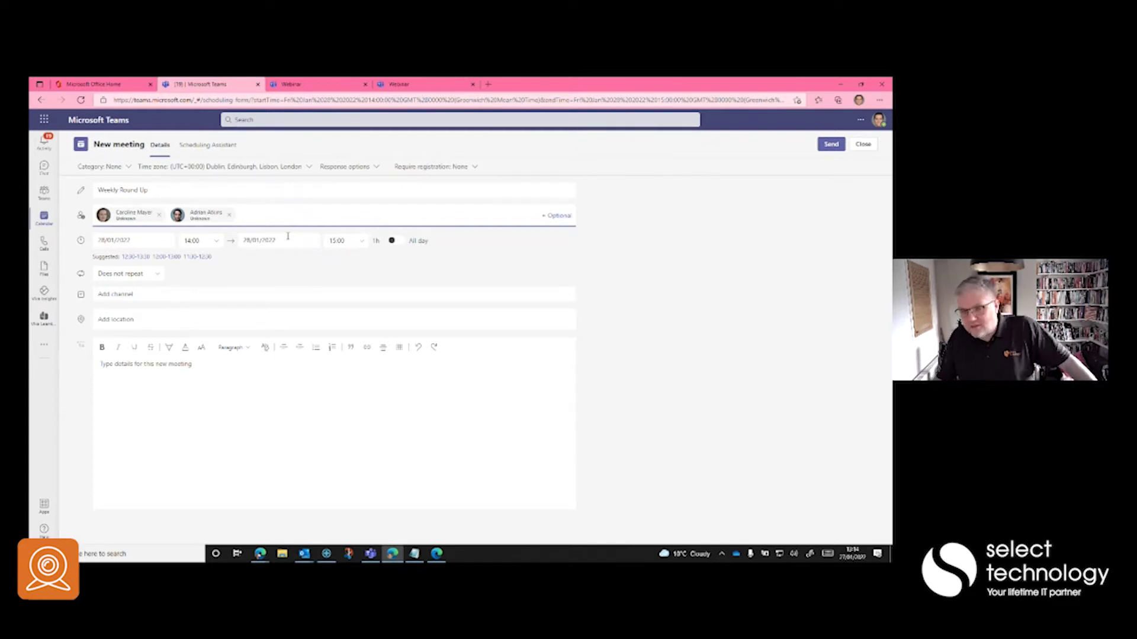
click(209, 146)
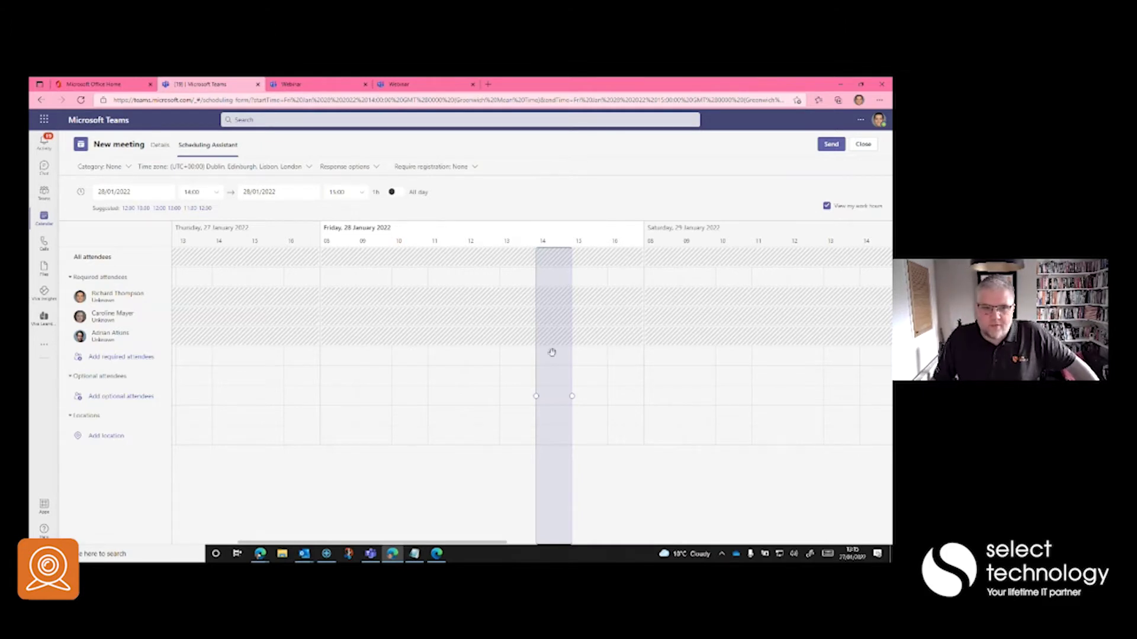
click(160, 145)
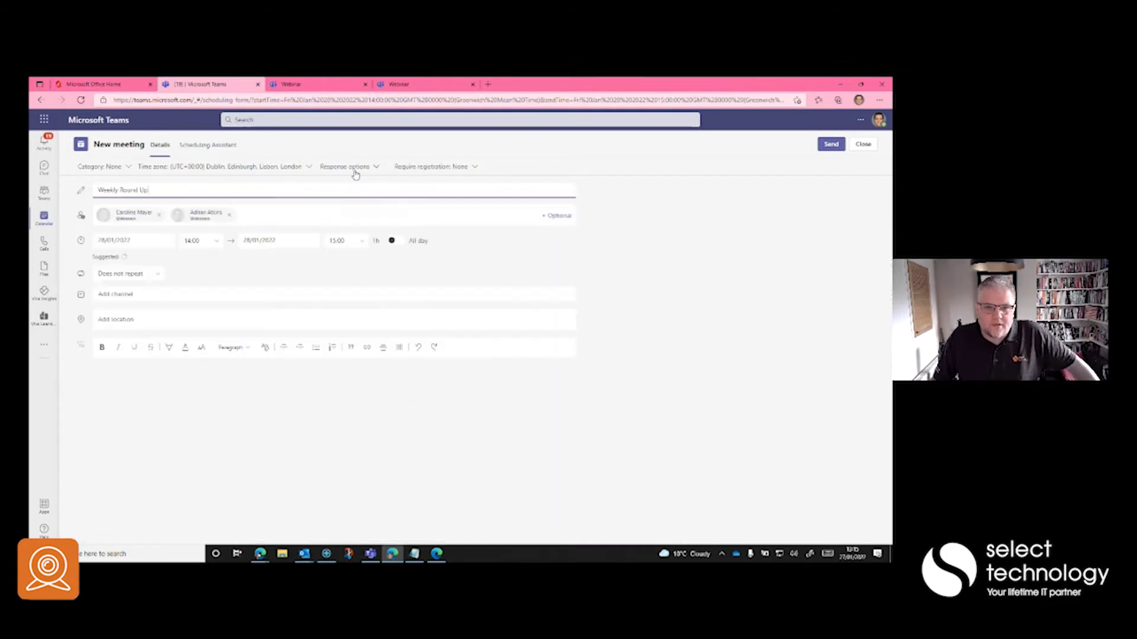
Disable forwarding of the meeting invitation in the response options.
click(350, 167)
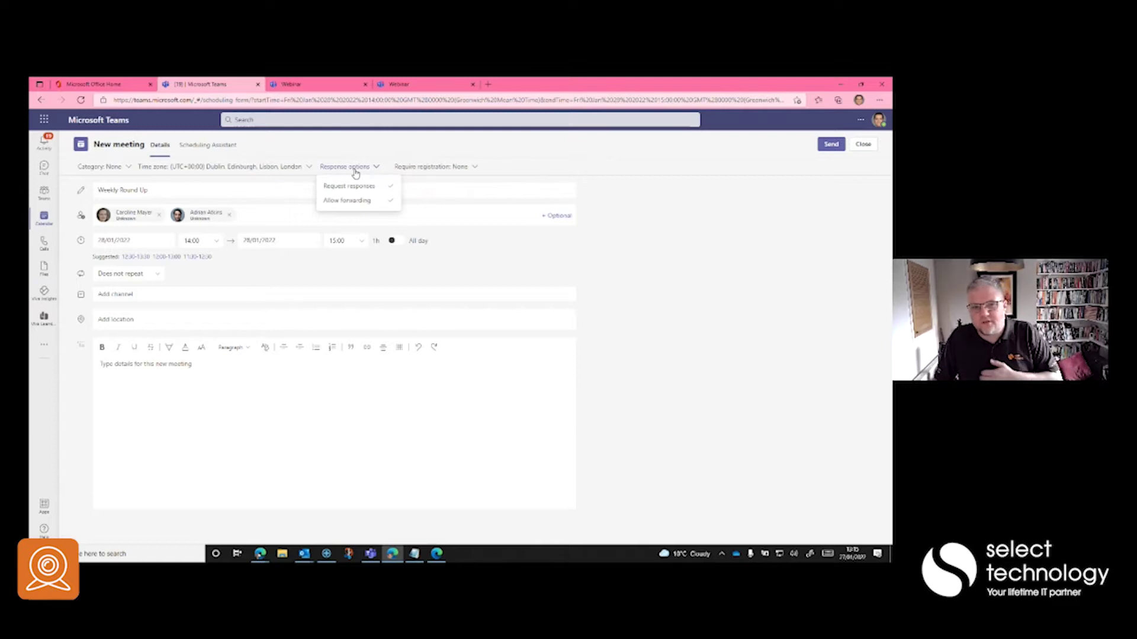
click(377, 203)
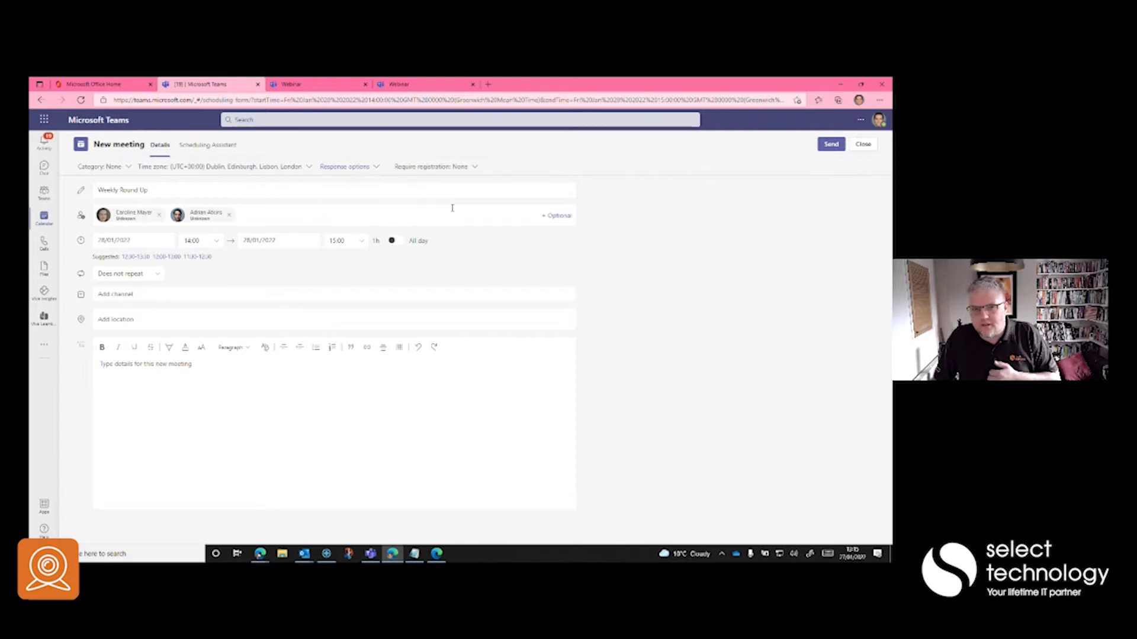
click(371, 169)
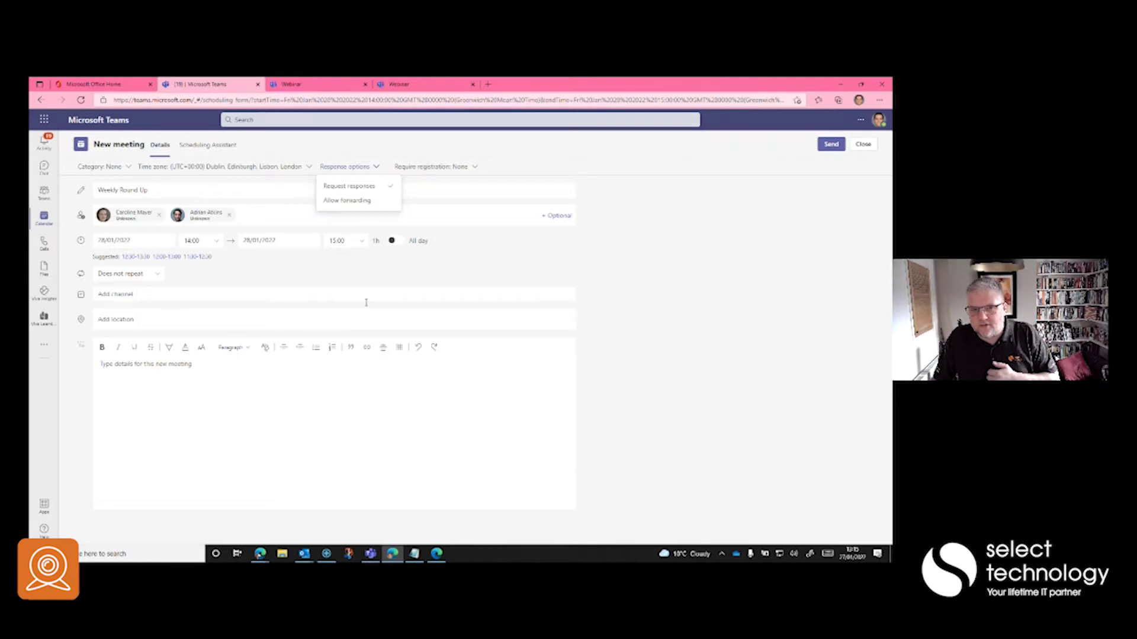
click(499, 144)
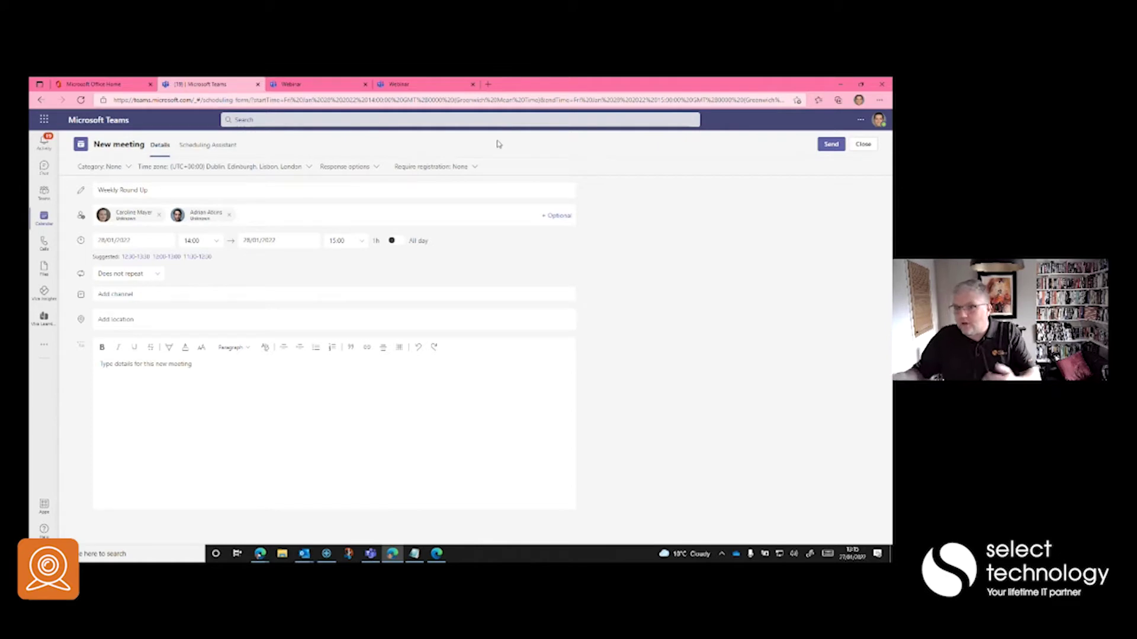
Turn off Request responses for the meeting, turn it back on, and recheck the response options.
click(363, 168)
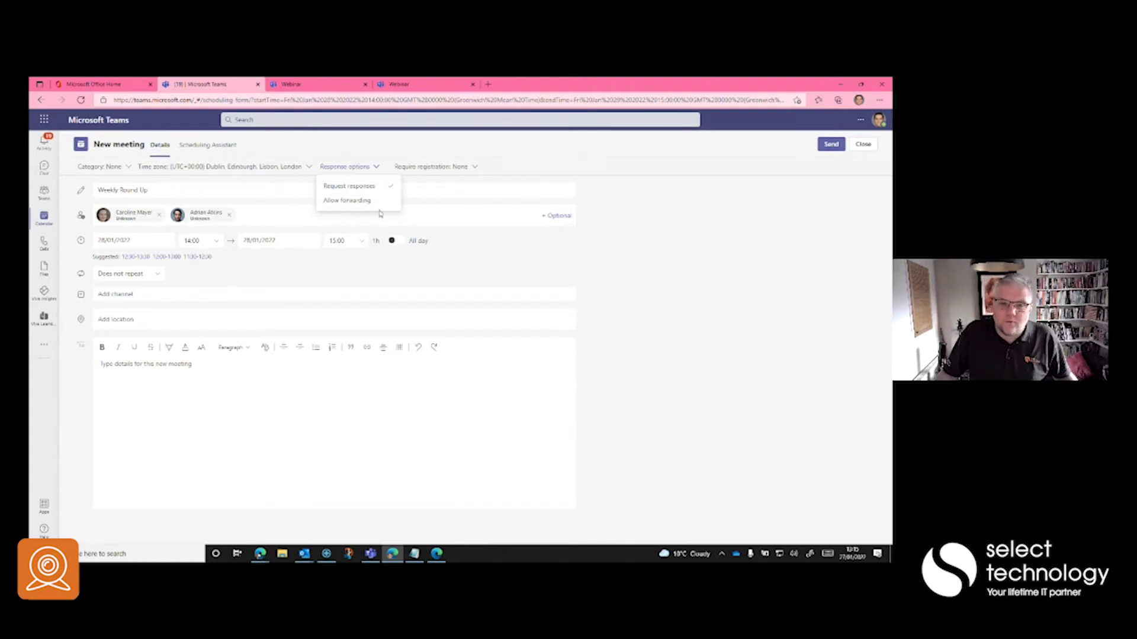
click(374, 186)
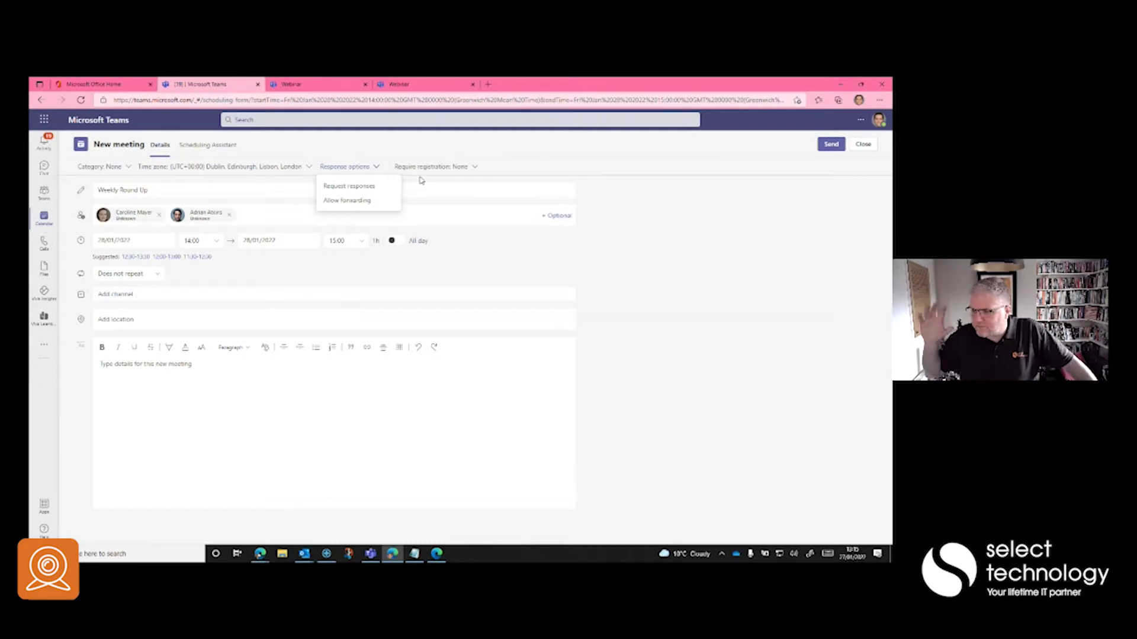
click(391, 188)
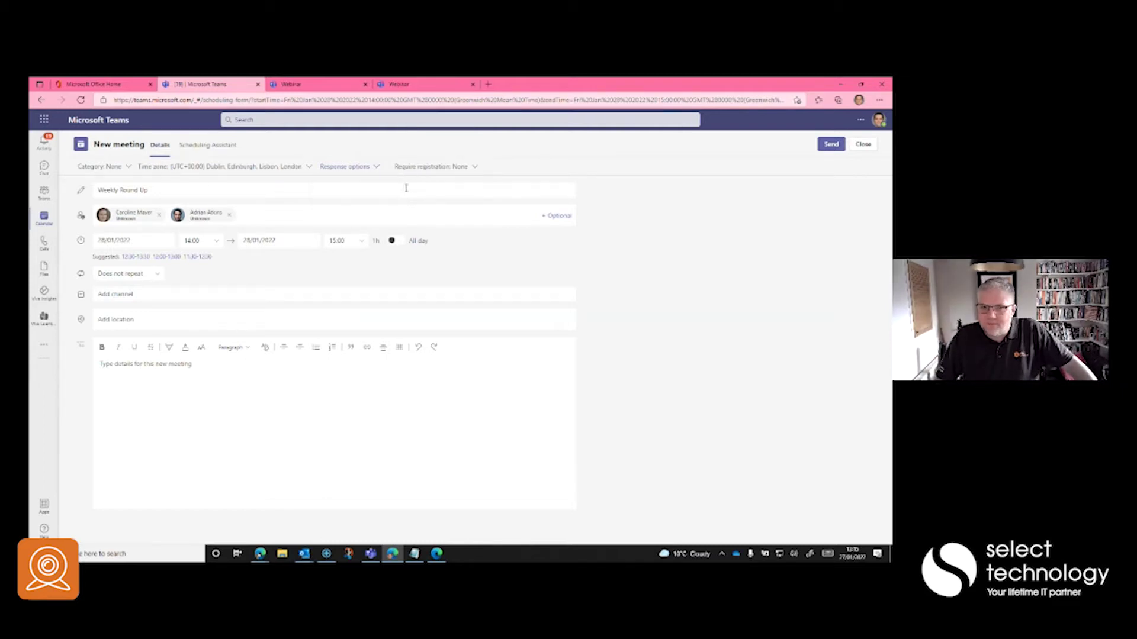
click(376, 167)
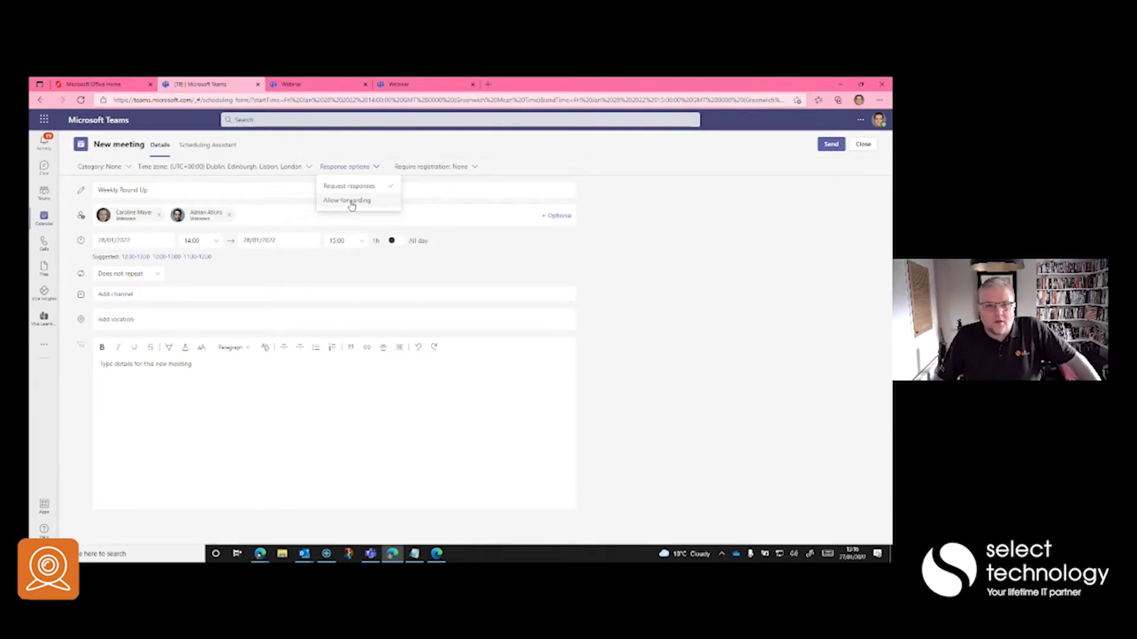
click(551, 151)
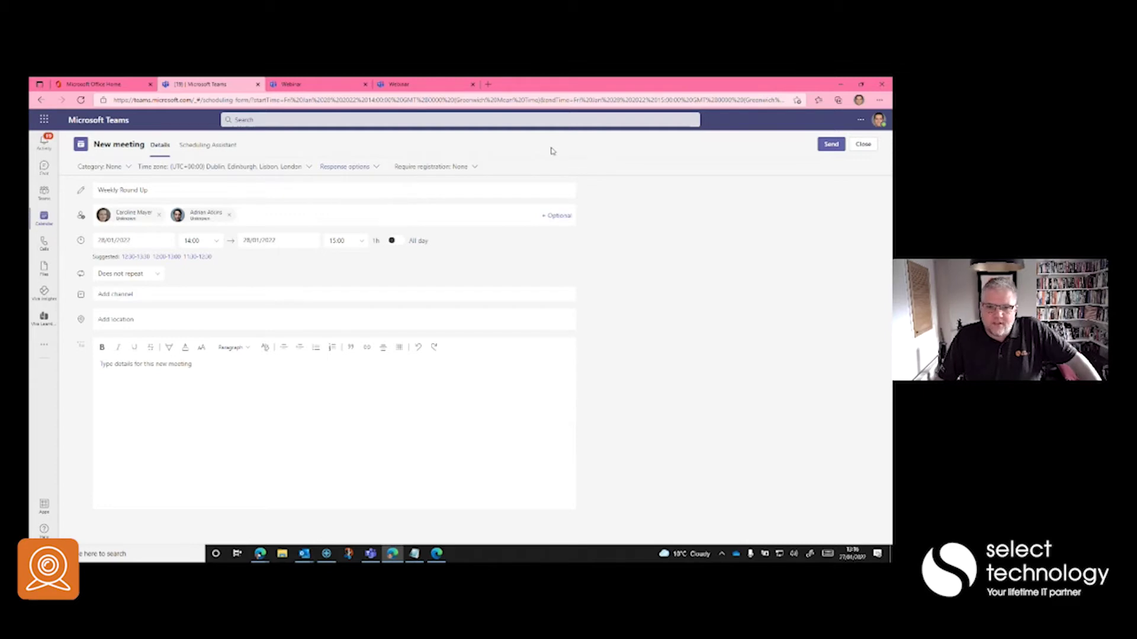
Require registration for everyone and set the event title on the registration form to "All Company Update".
click(476, 171)
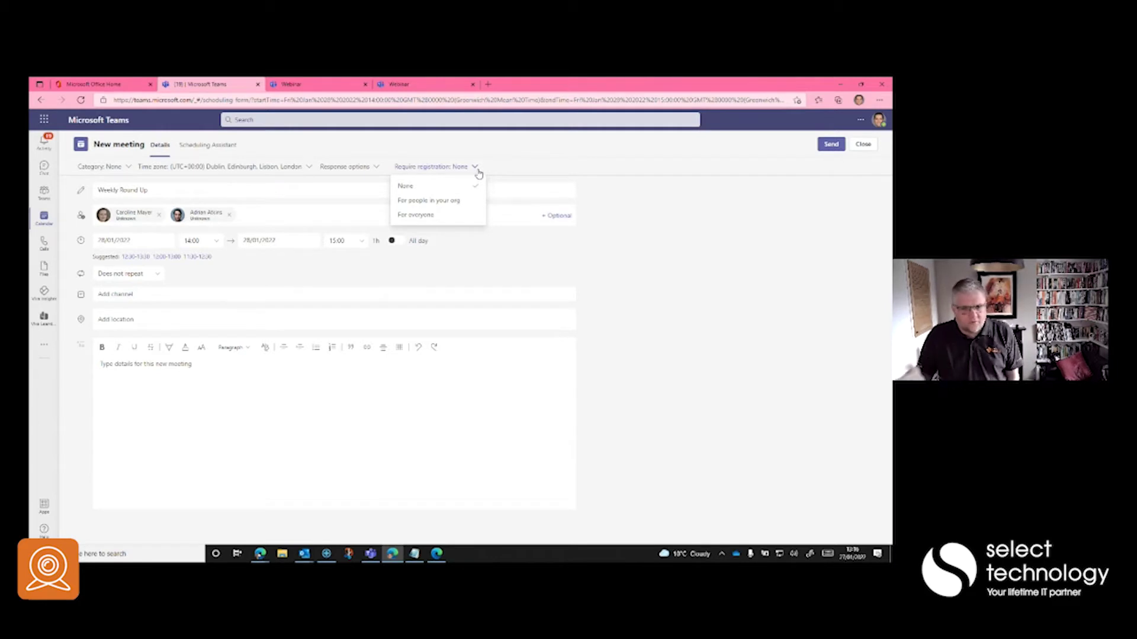
click(428, 216)
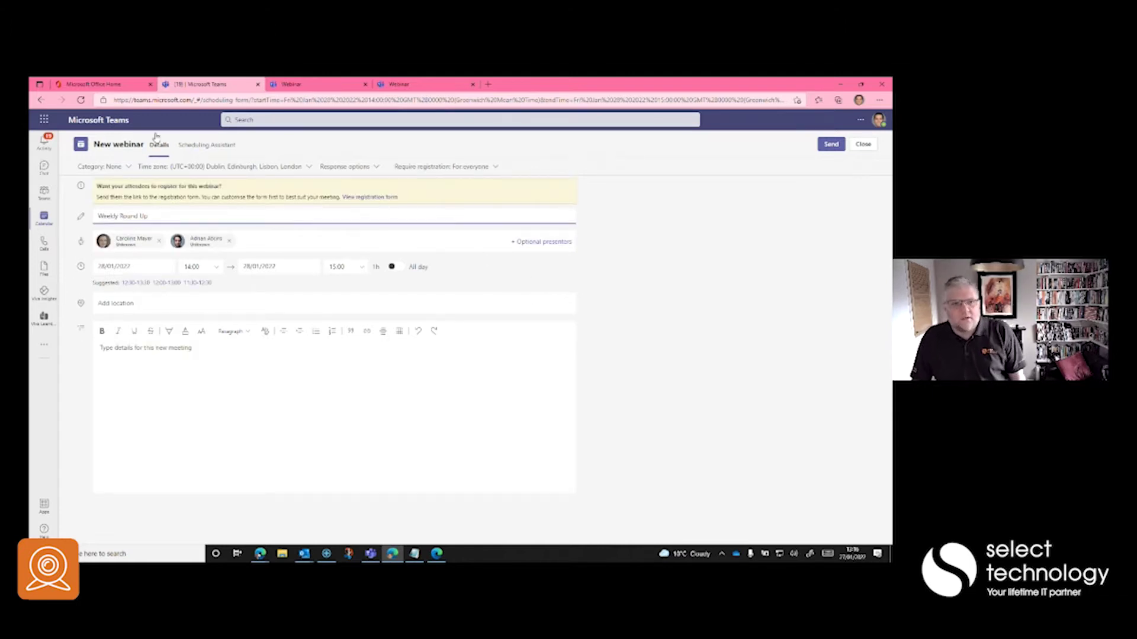
click(374, 198)
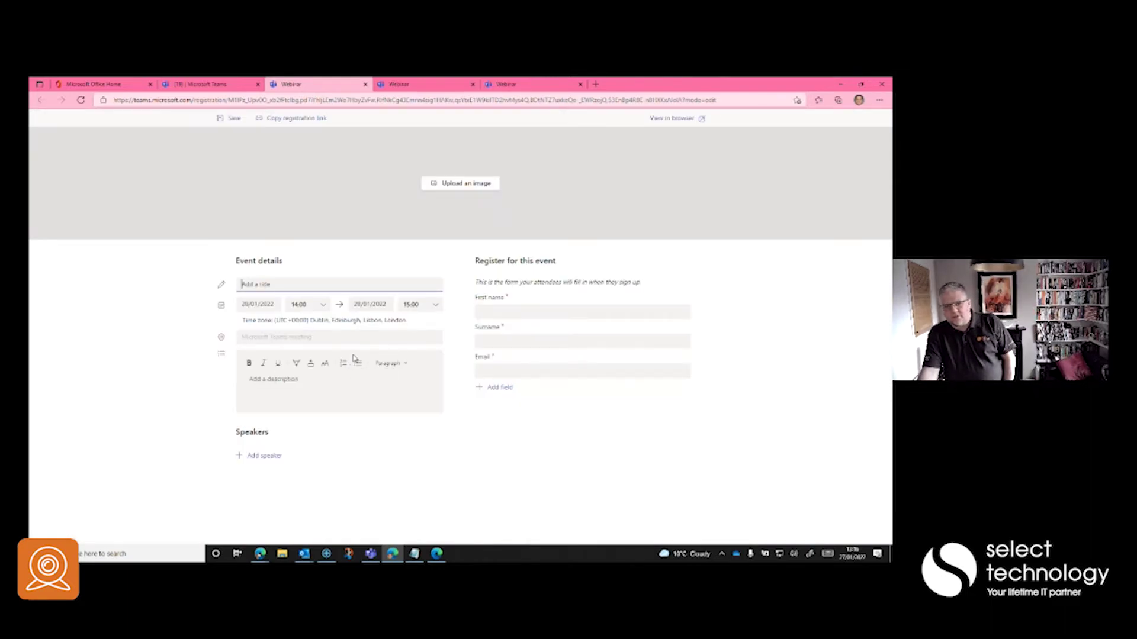
click(272, 285)
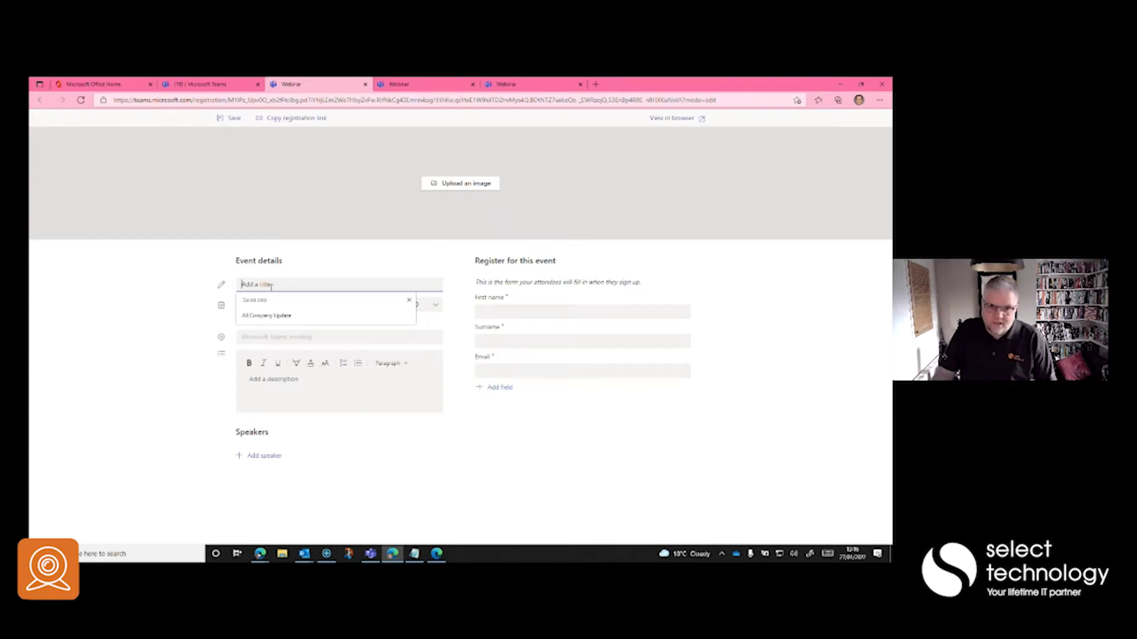
click(272, 316)
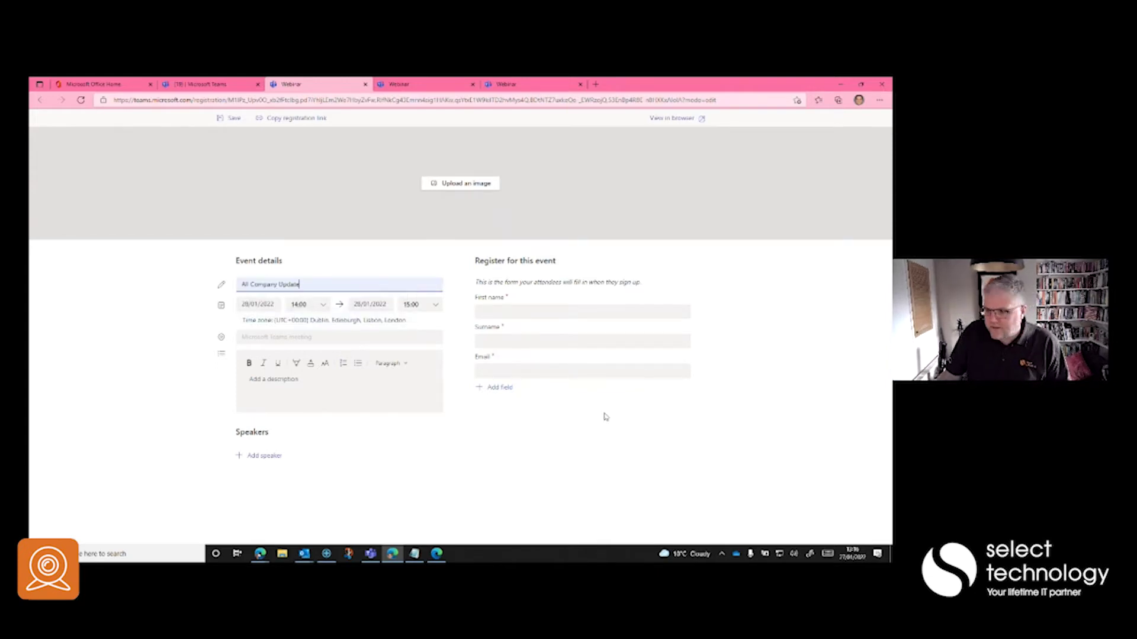
Add a customised input question "Favourite Colour?" to the registration form and make it required.
click(498, 388)
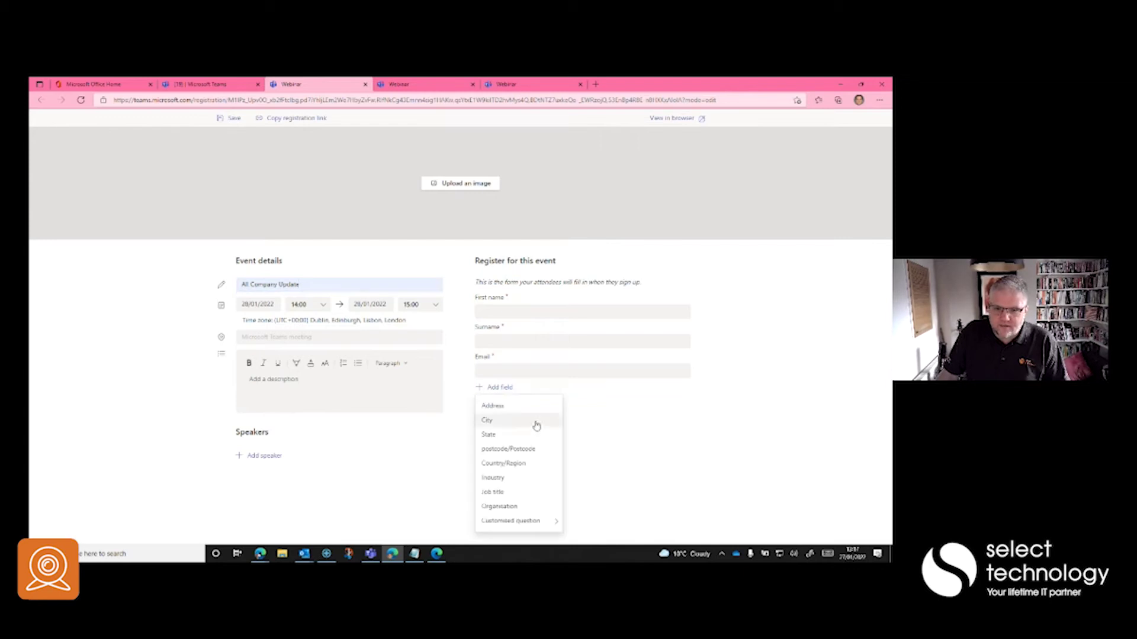
mouse_move(513, 521)
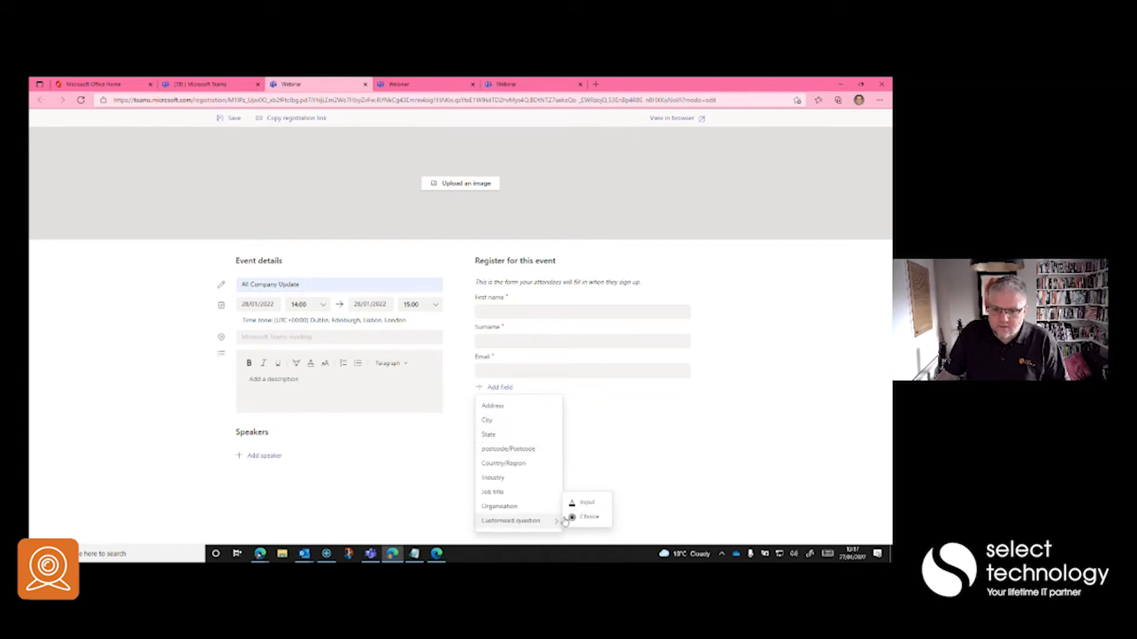
click(583, 518)
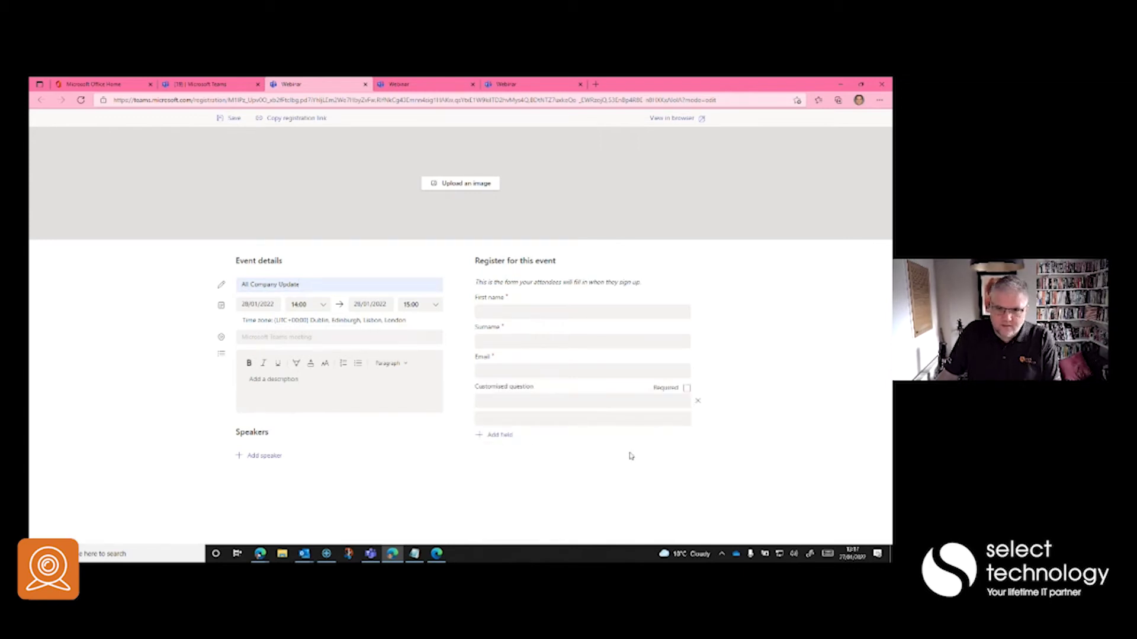
text(Favourite Co)
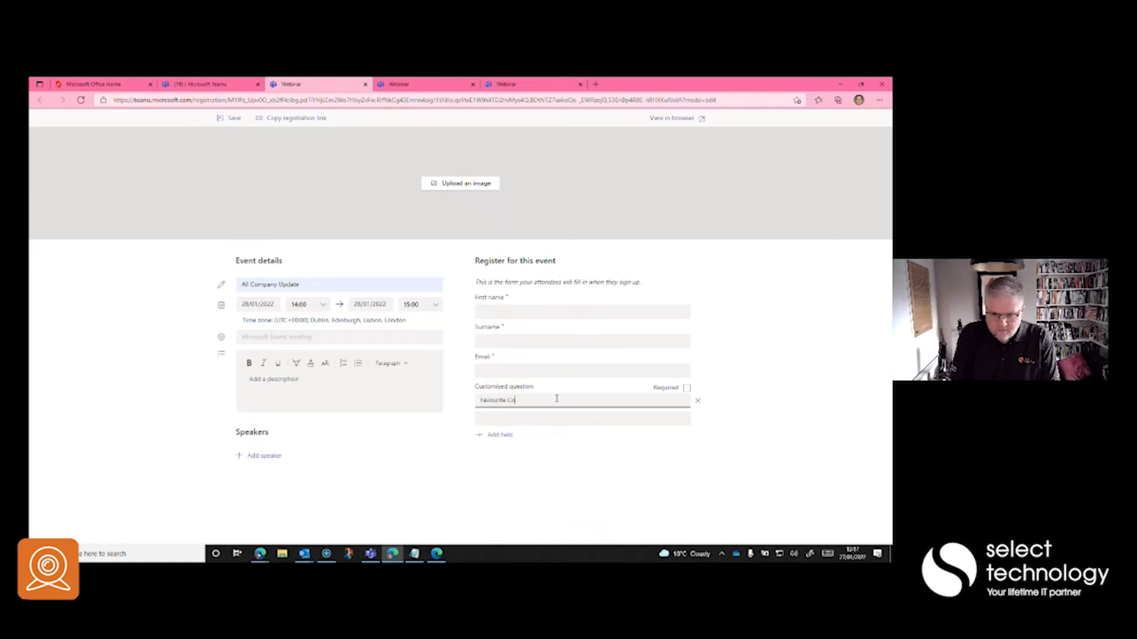
text(lour?)
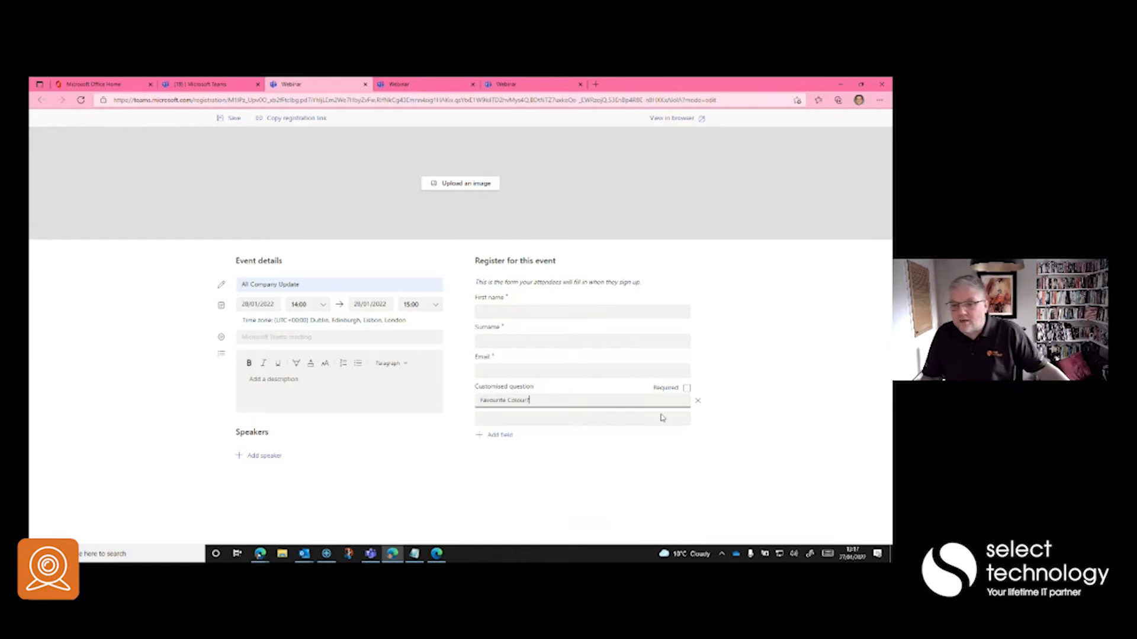
click(747, 447)
click(688, 389)
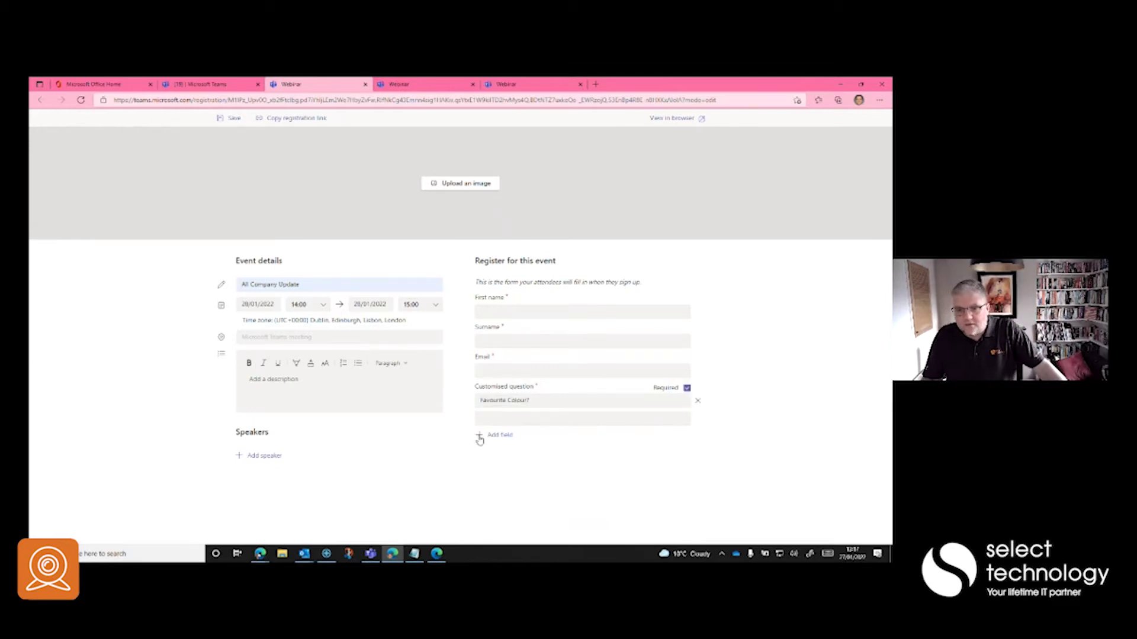
Review the other available registration fields, and add a blank speaker entry to the event details.
click(498, 437)
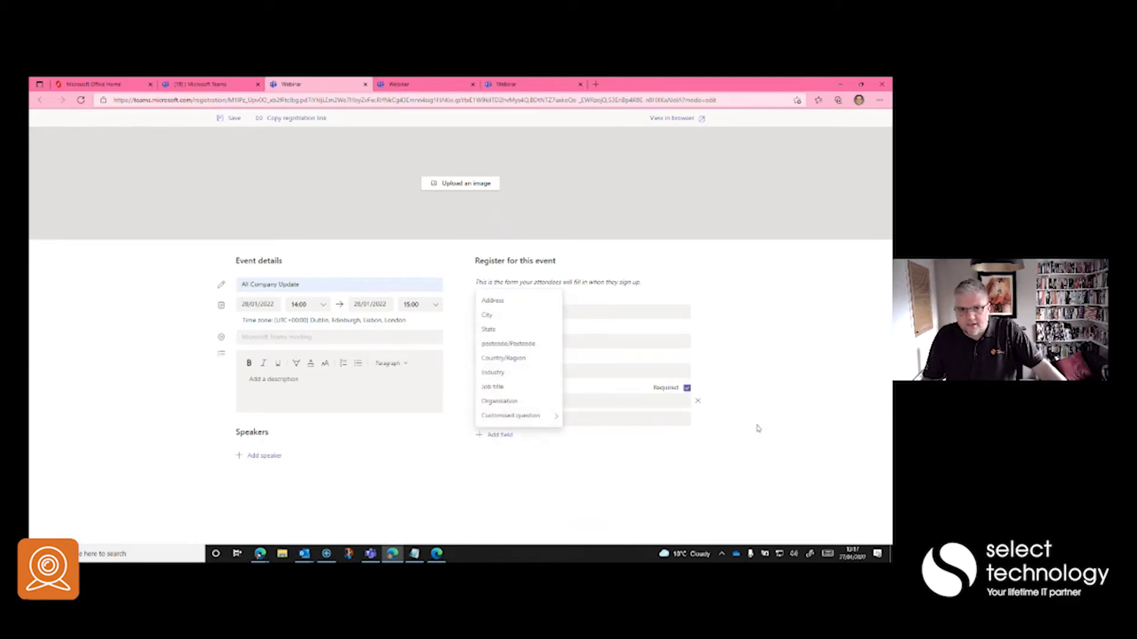
click(748, 459)
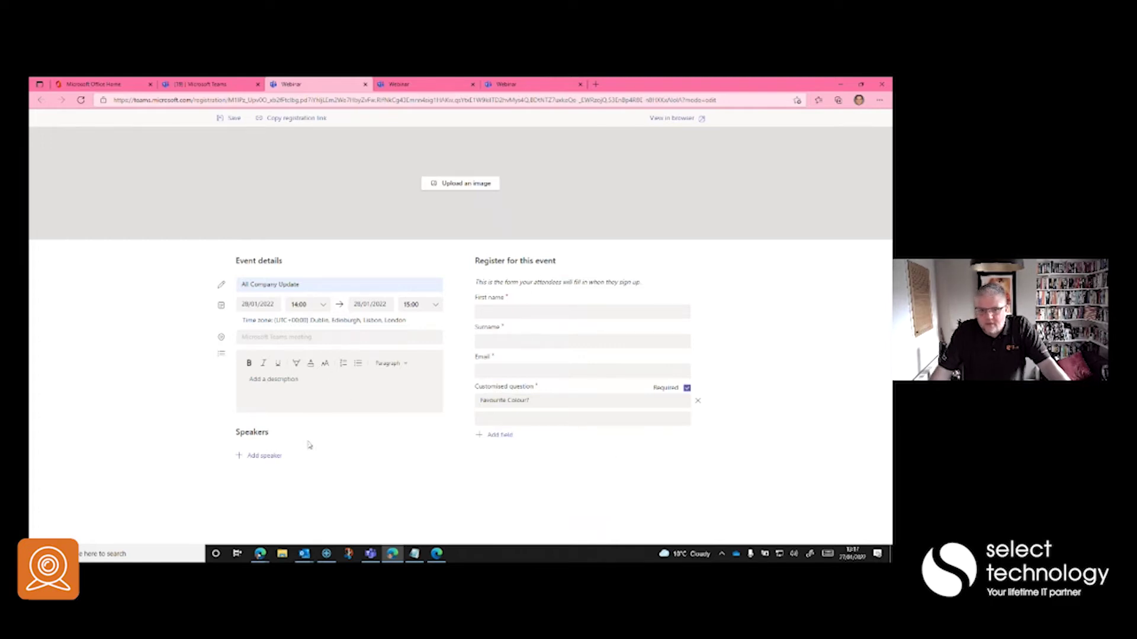
click(266, 457)
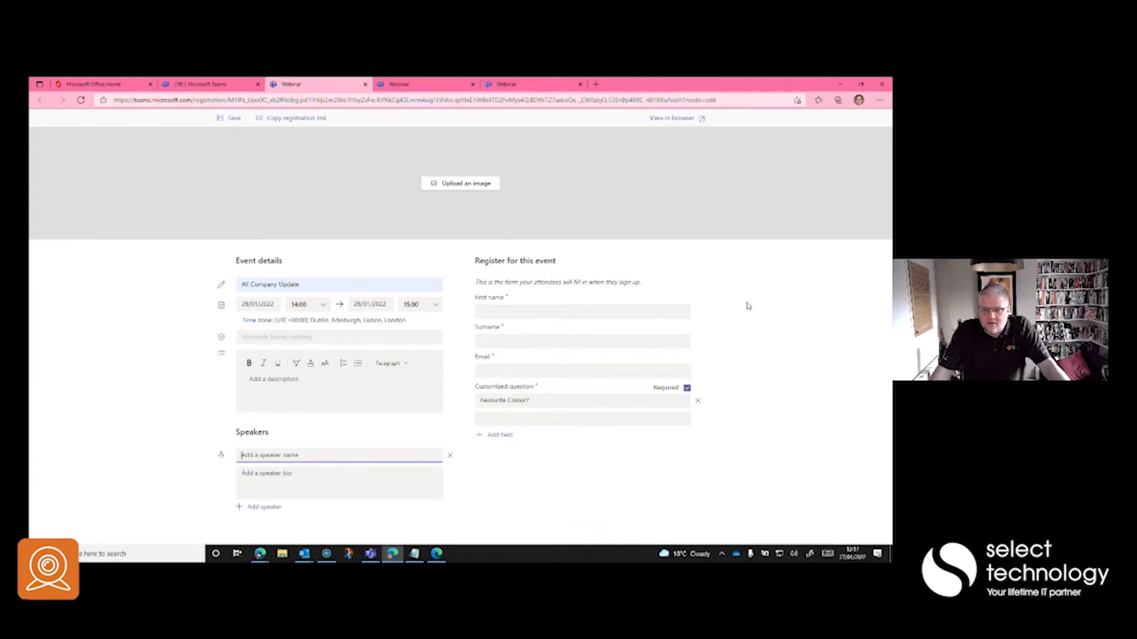
View the preview of the completed All Company Update registration page, and return to the webinar scheduling form.
key(ctrl+5)
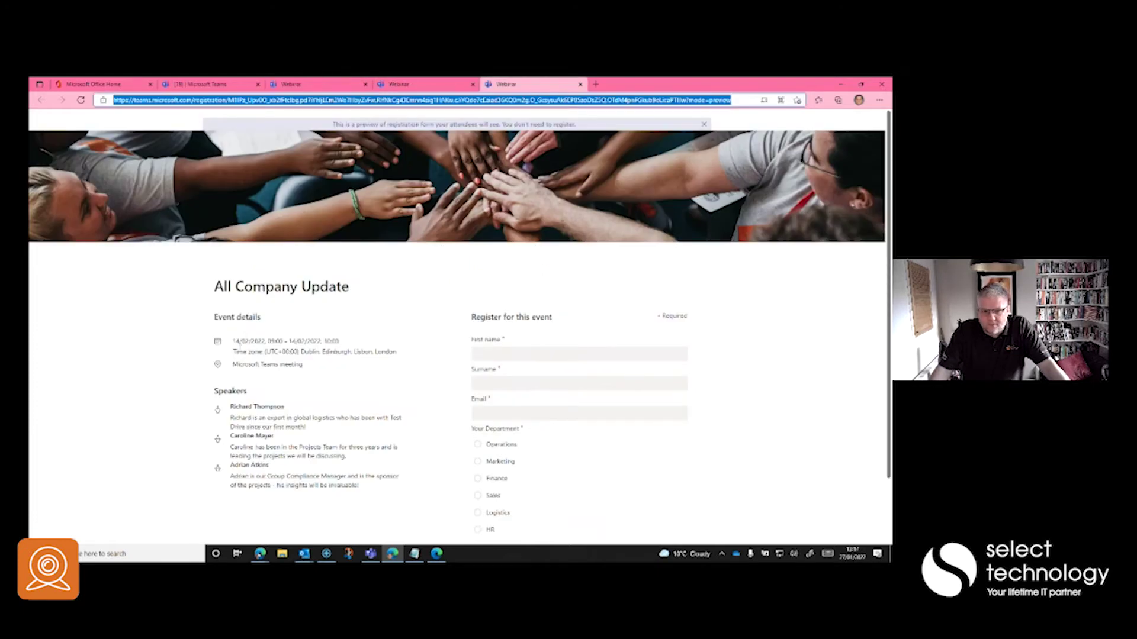
click(317, 84)
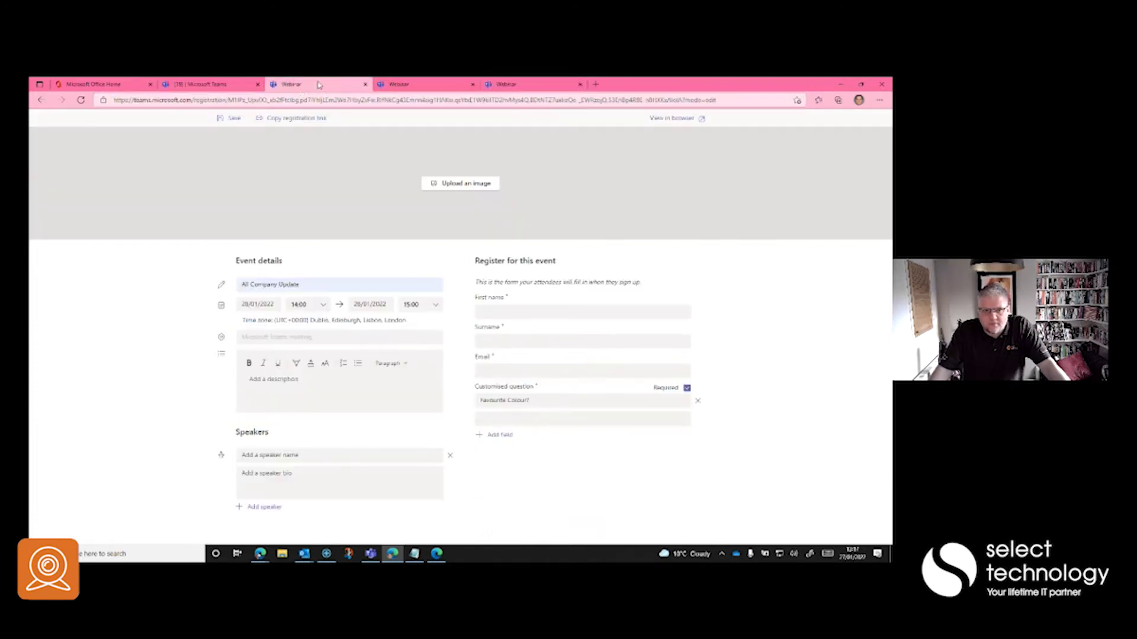
click(206, 84)
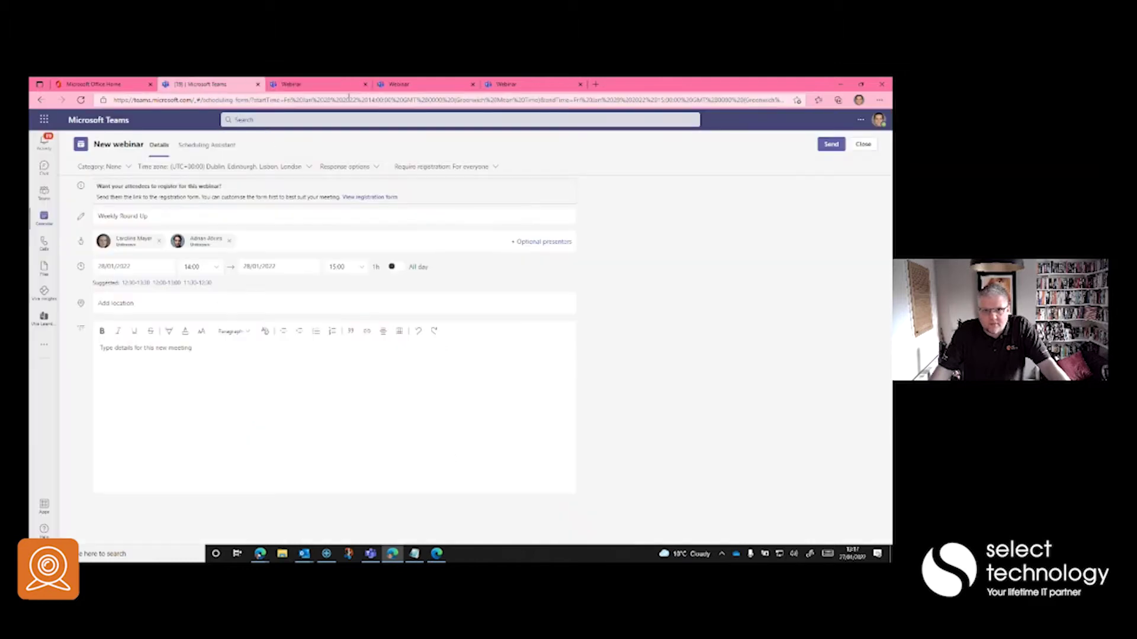
Review the All Company Update registration page preview, including its event details, speakers and Your Department choices.
click(478, 86)
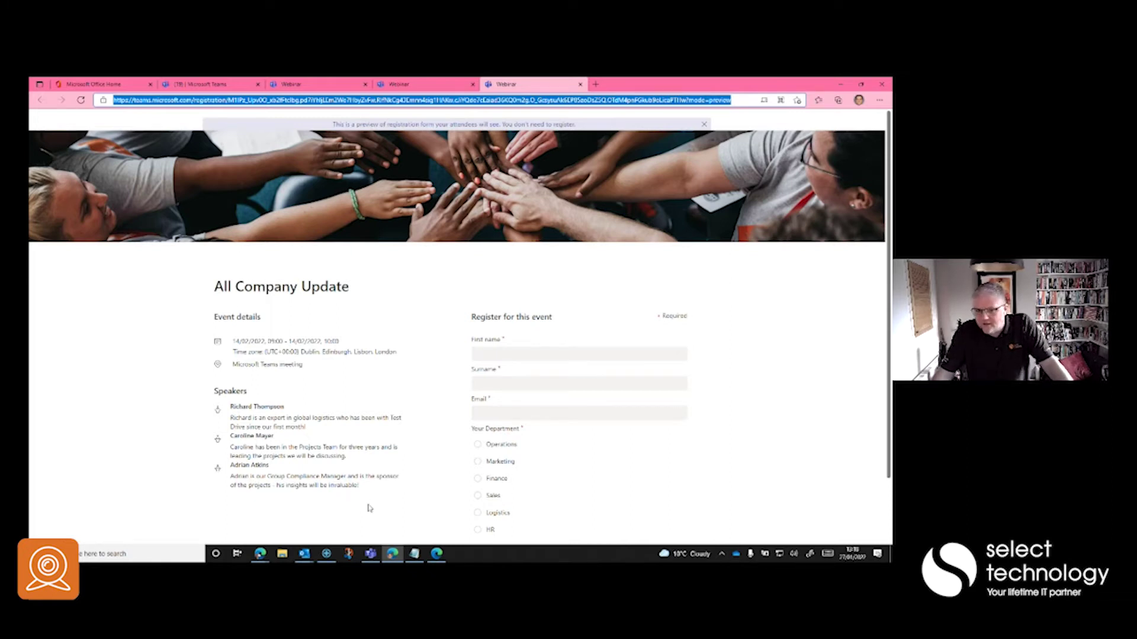
scroll(643, 424, down, 3)
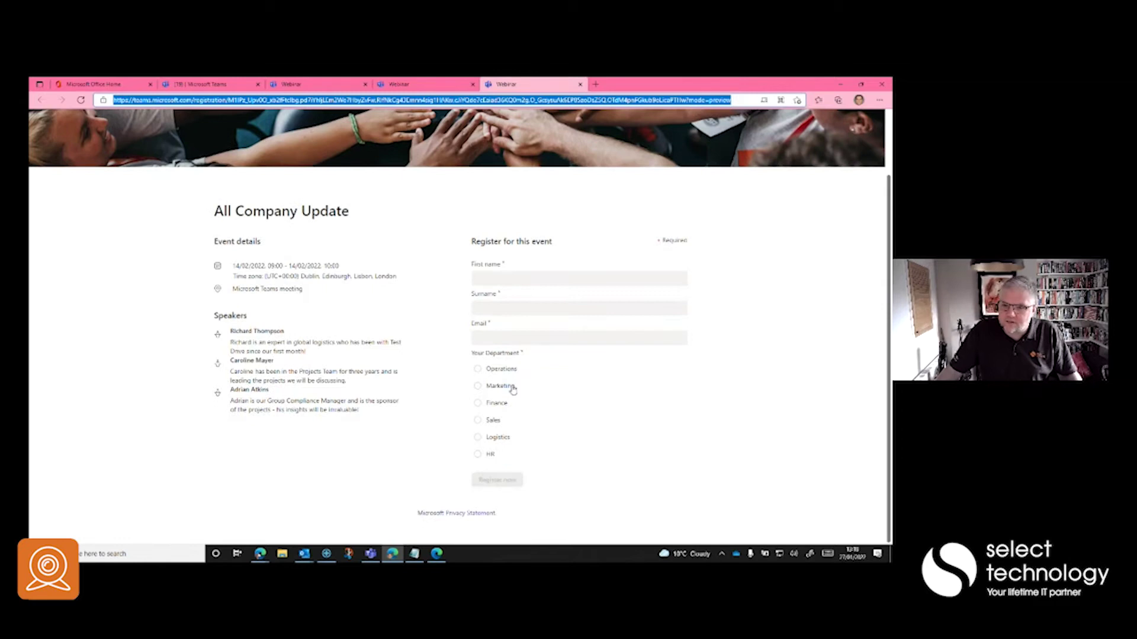
click(492, 390)
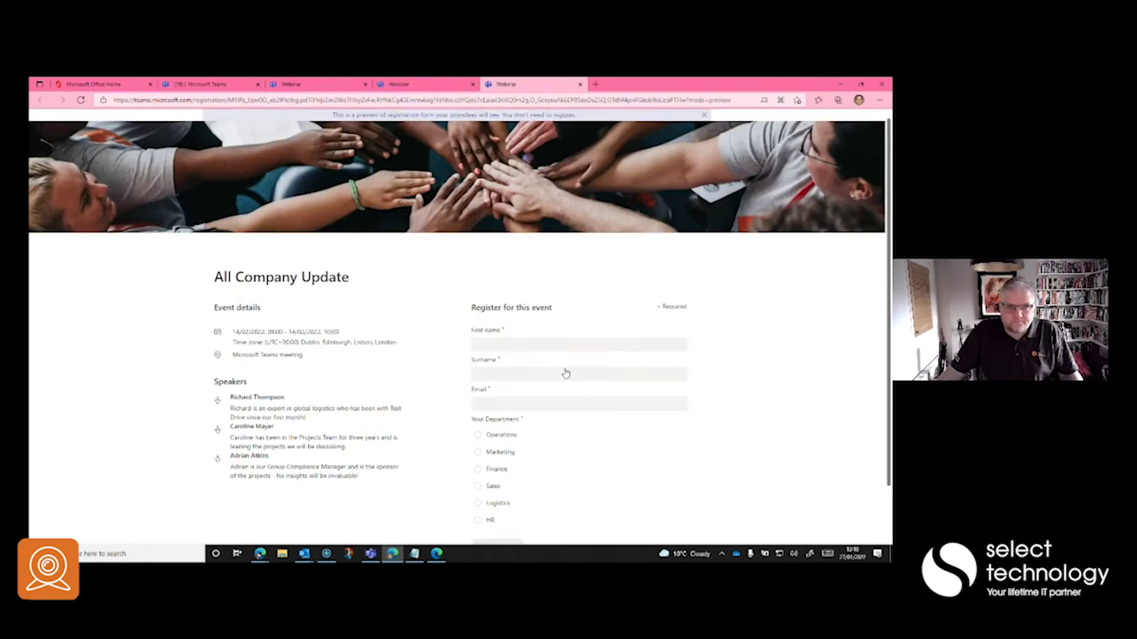
scroll(565, 373, up, 3)
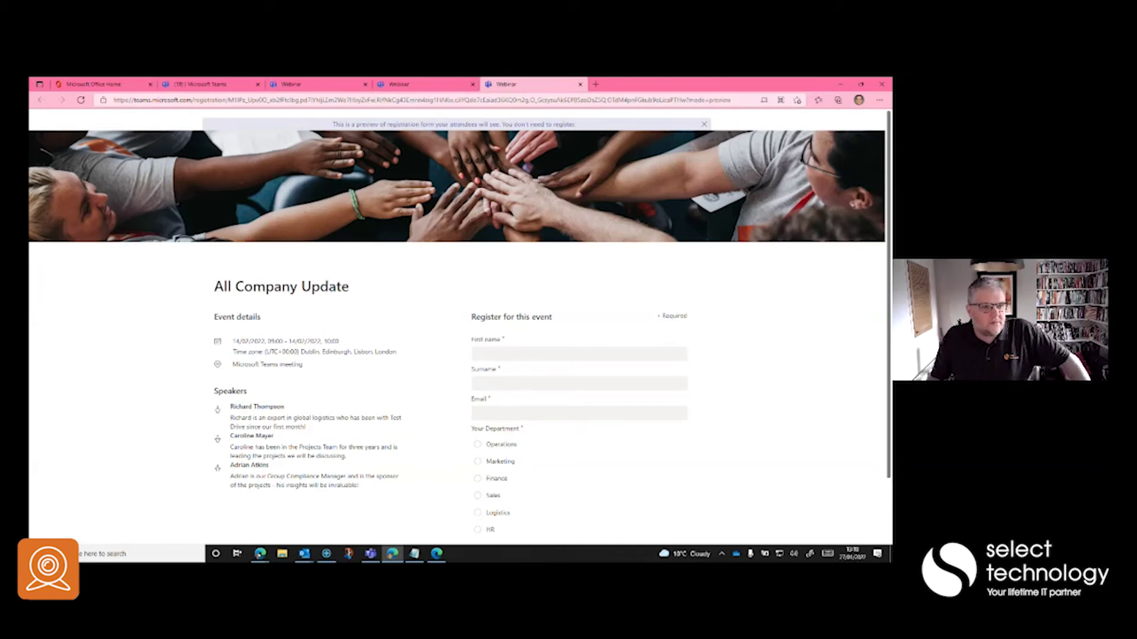
Check the webinar registration page in the other browser window, and go back to the registration preview.
click(260, 553)
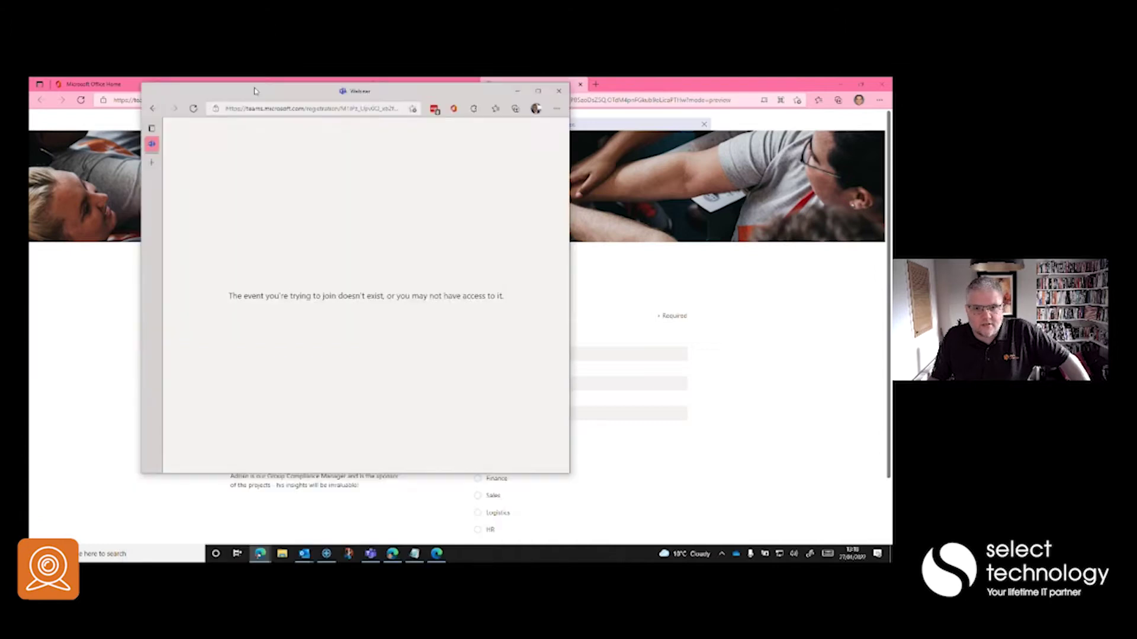
double_click(255, 90)
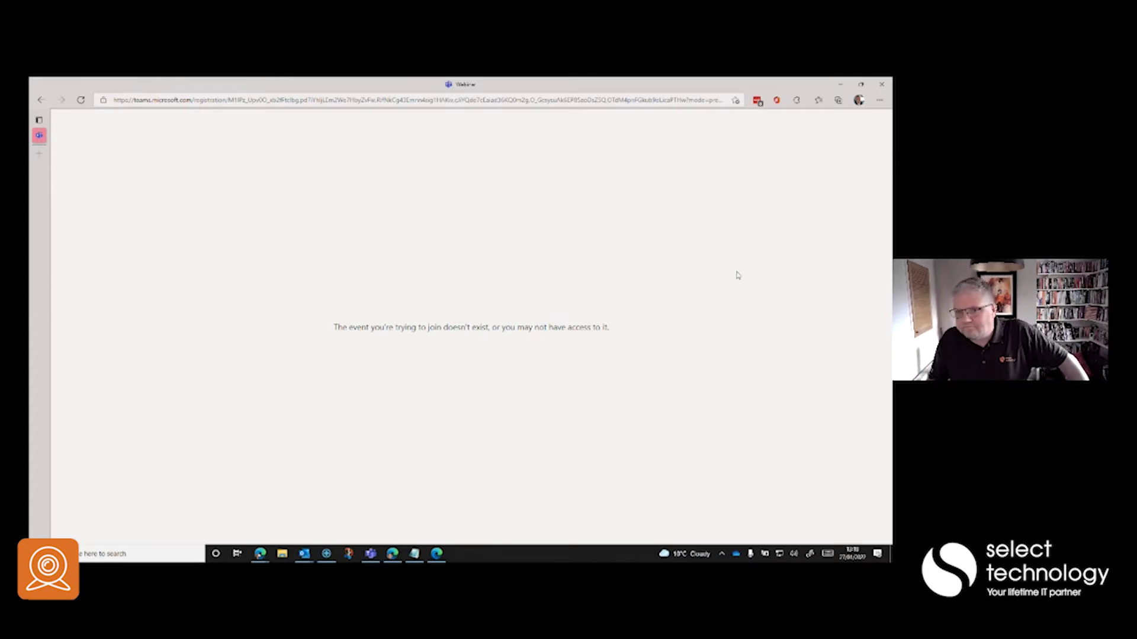
drag(582, 84, 29, 80)
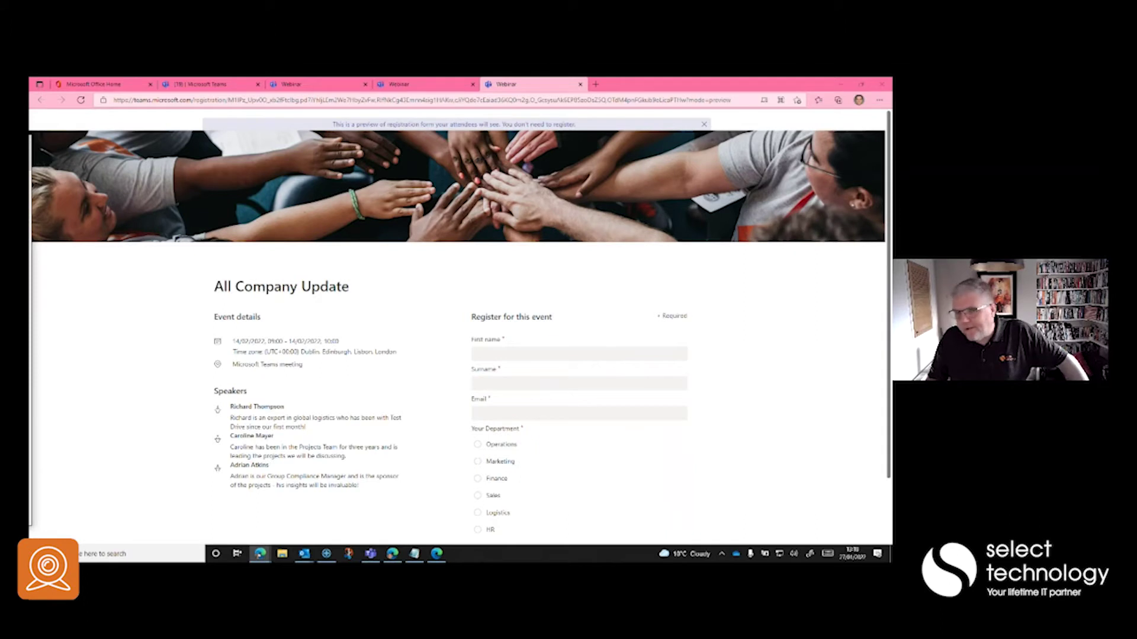
Review the registration requirement options on the webinar scheduling form, and close the form, discarding the unsent webinar.
click(310, 84)
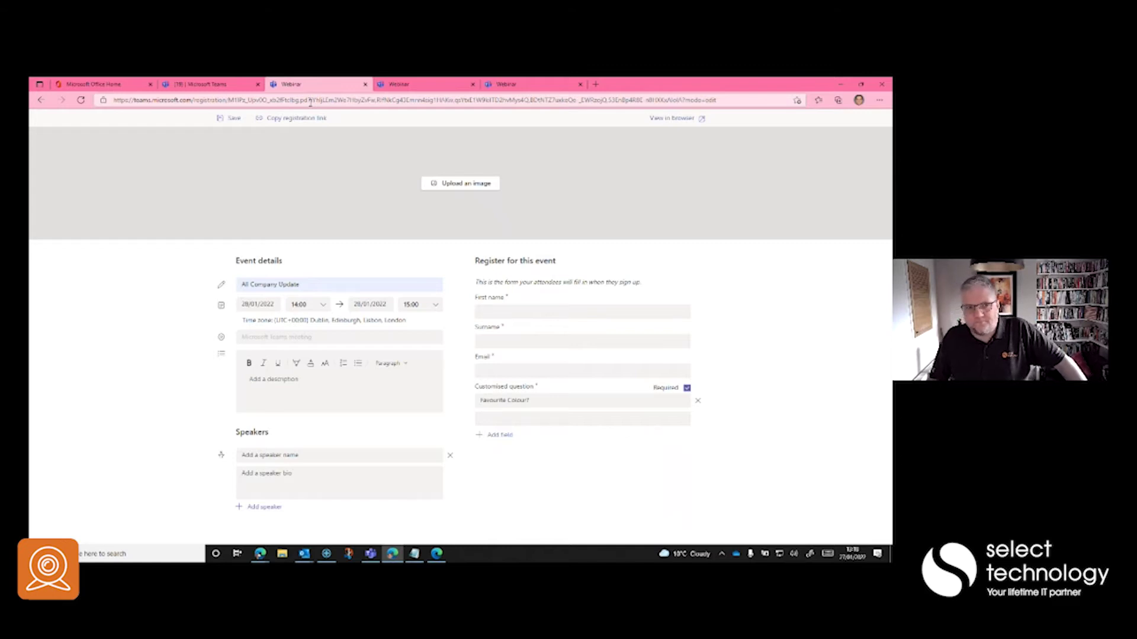
click(218, 85)
click(445, 168)
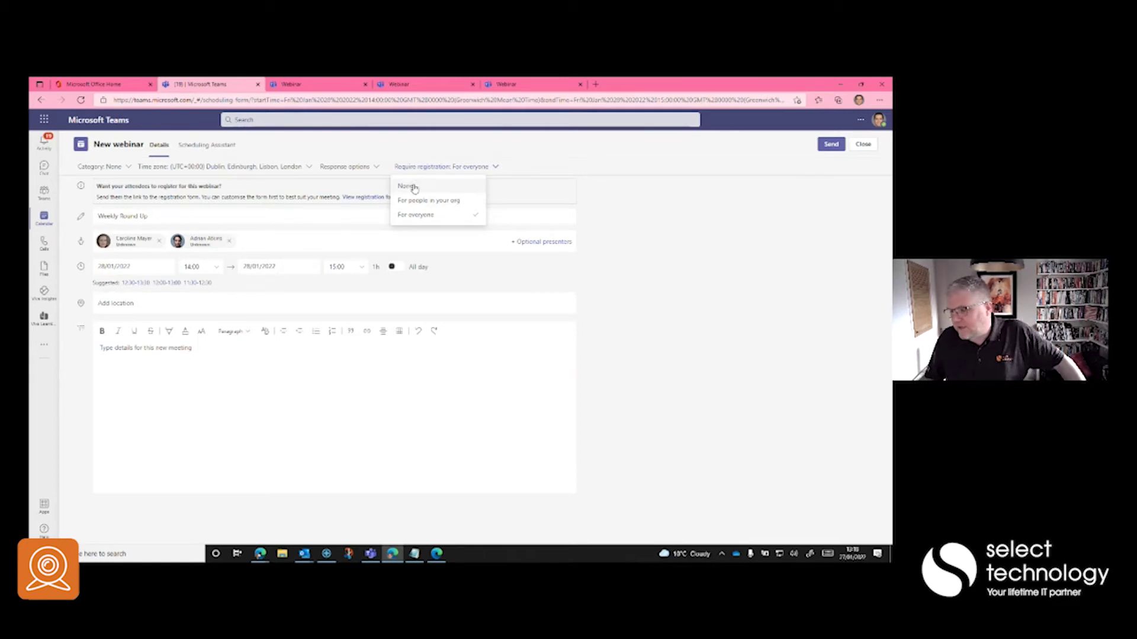
click(750, 392)
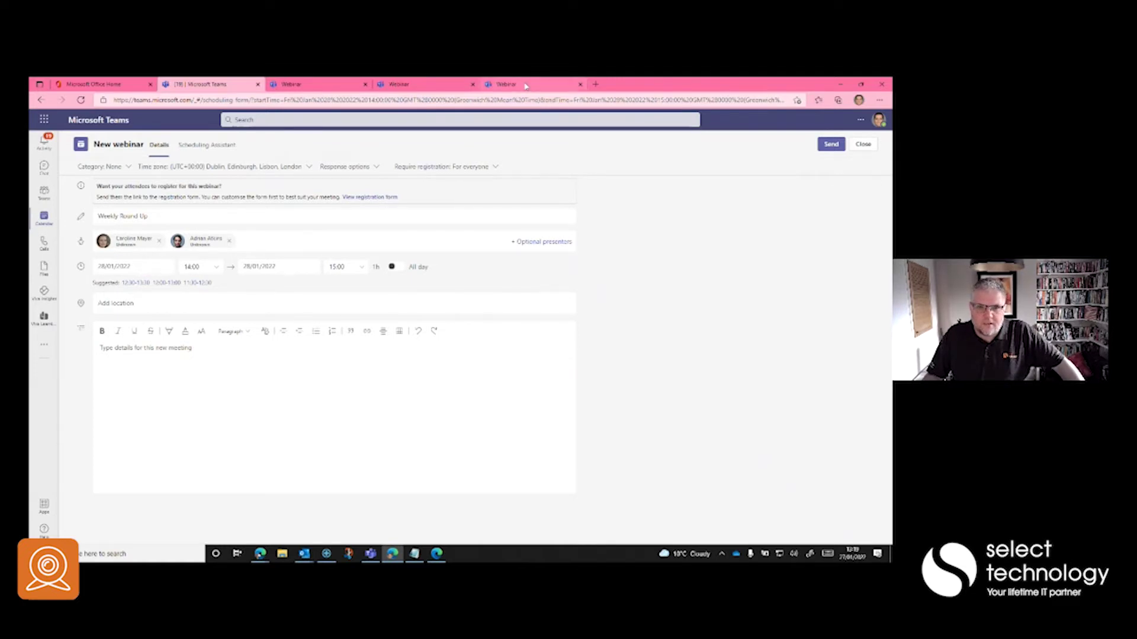
click(864, 145)
click(448, 344)
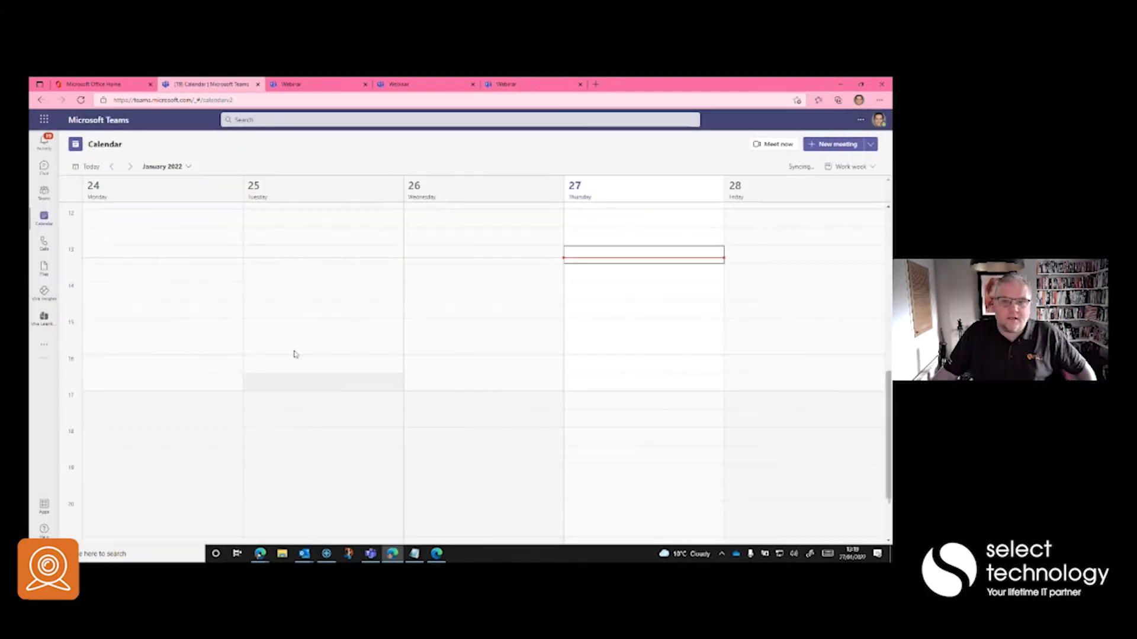
Open the All Company Announcement event on 14 February 2022, view its attendance information, and close the event.
click(130, 167)
click(131, 167)
click(130, 168)
scroll(274, 332, up, 4)
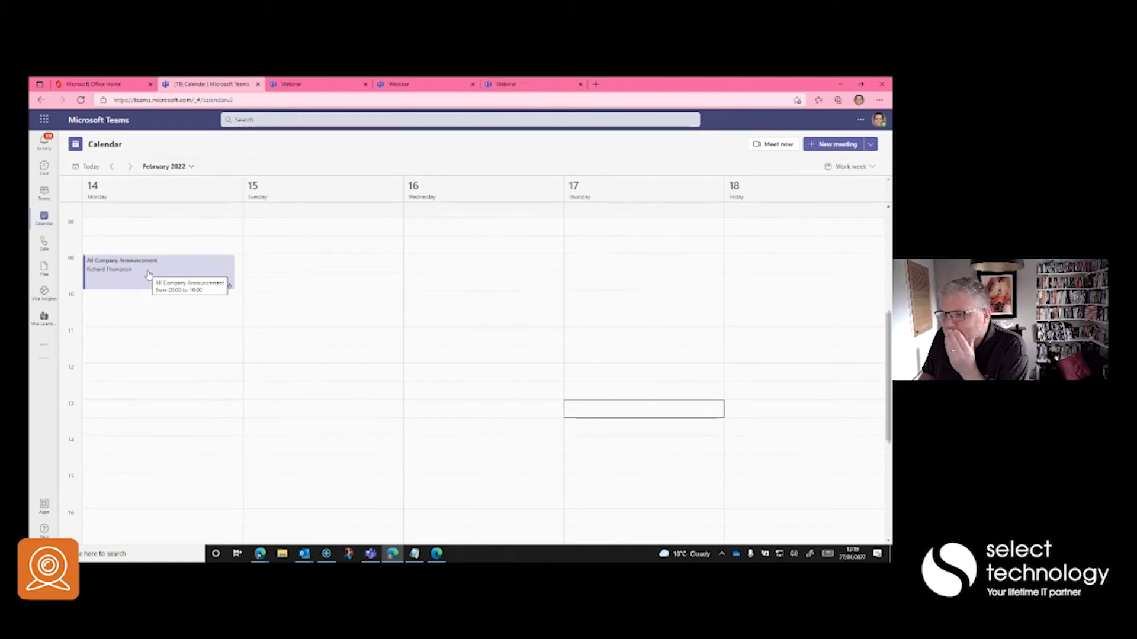
click(148, 274)
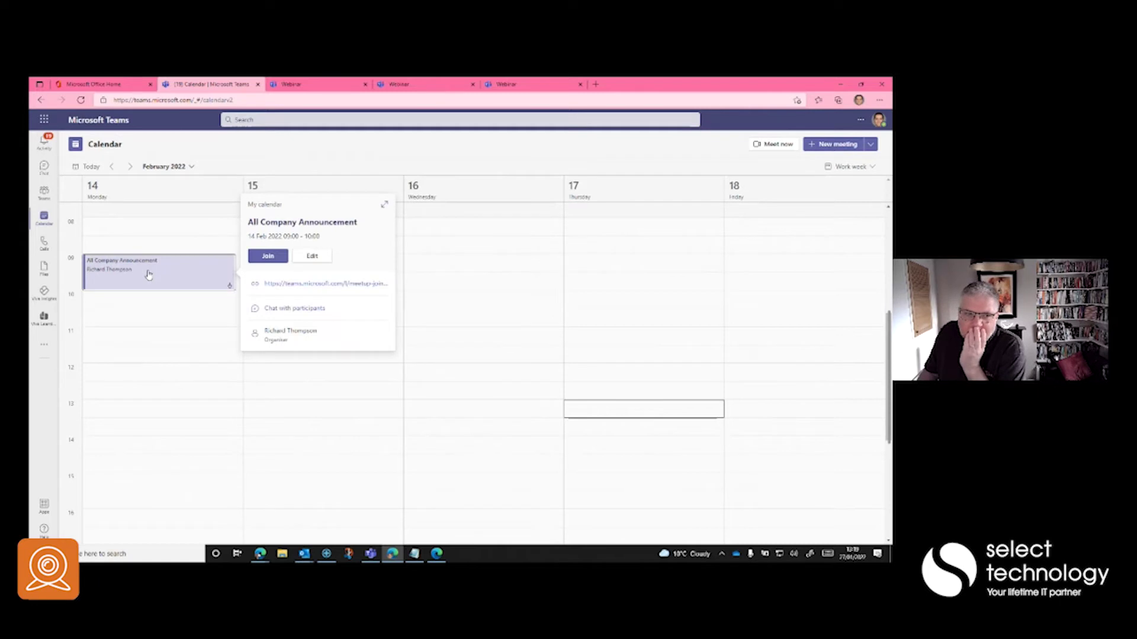
double_click(148, 274)
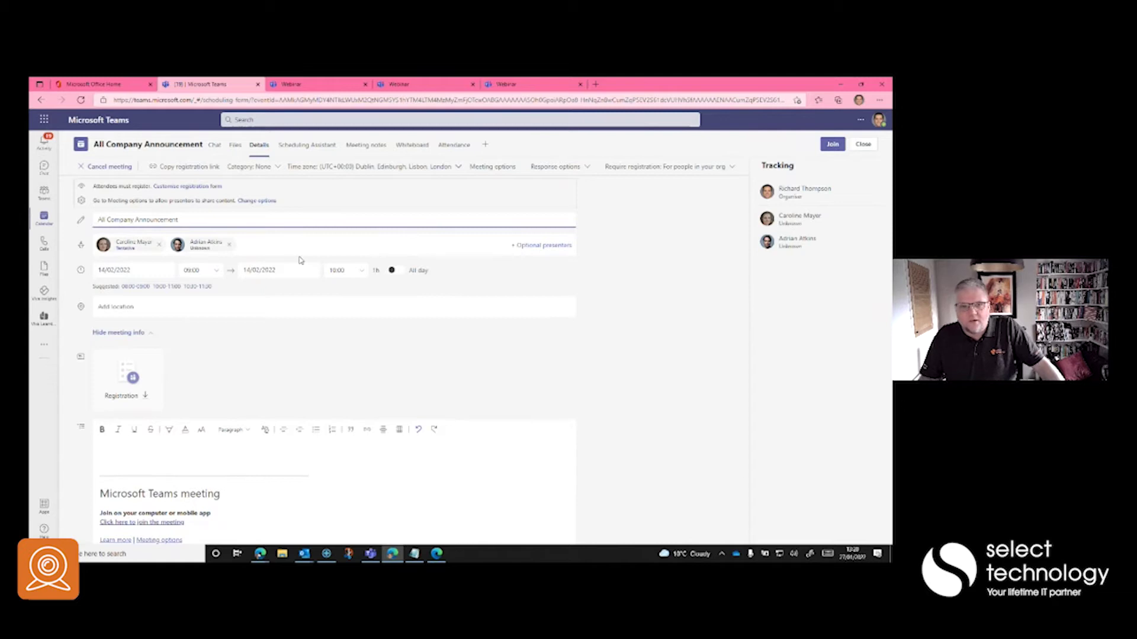
click(436, 149)
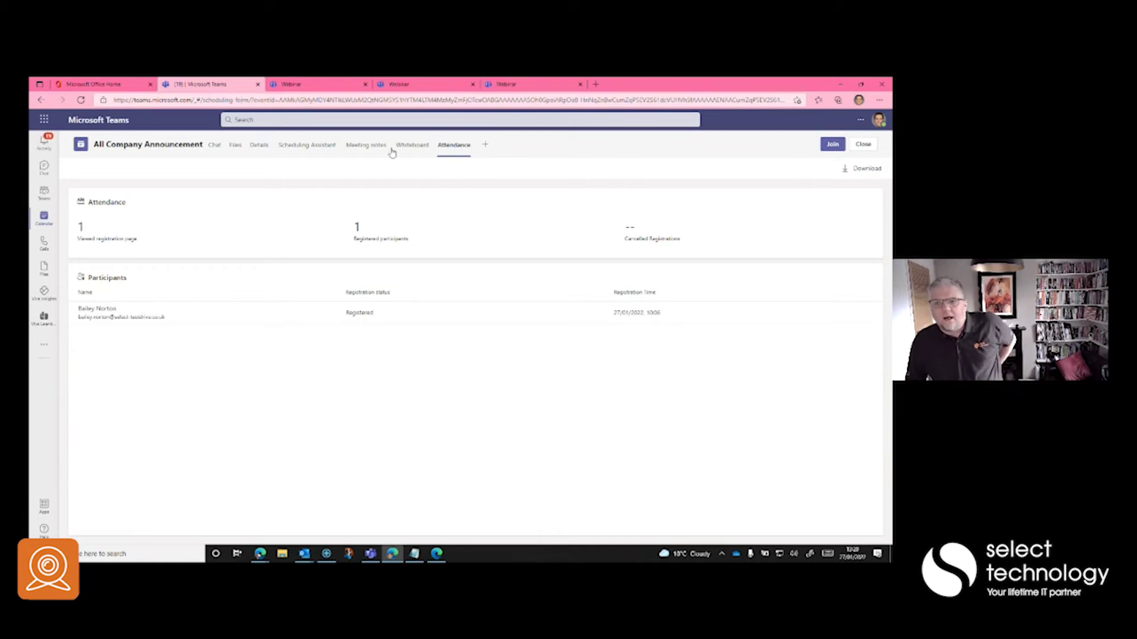
click(863, 144)
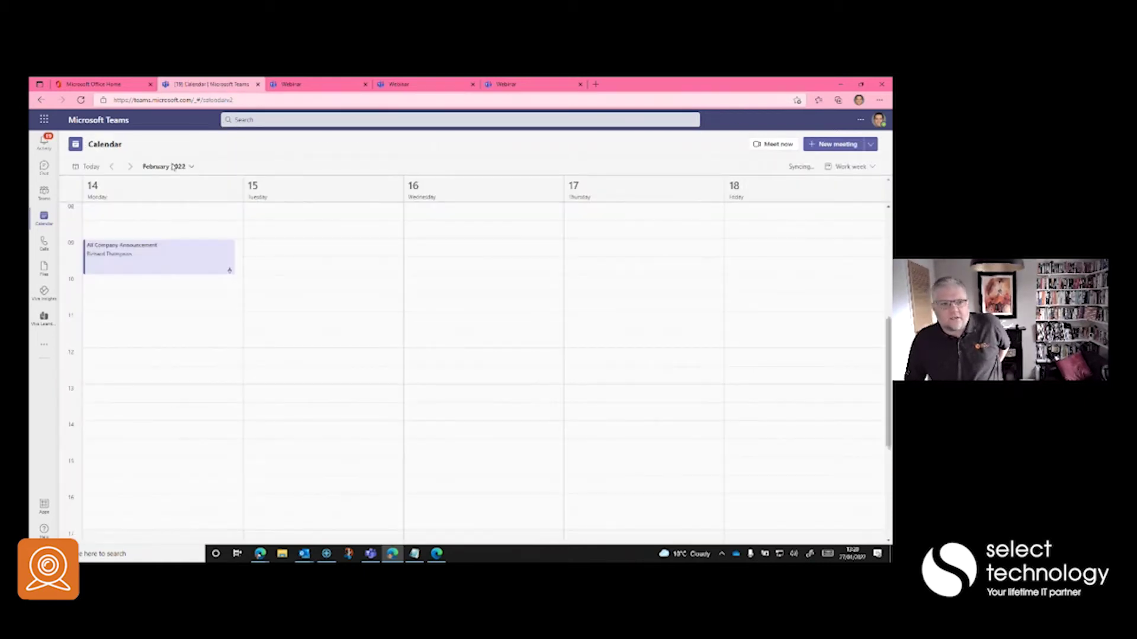
Start a new meeting titled "Catch Up" for Friday 28 January 2022 from 14:00 to 15:00.
click(114, 168)
click(114, 169)
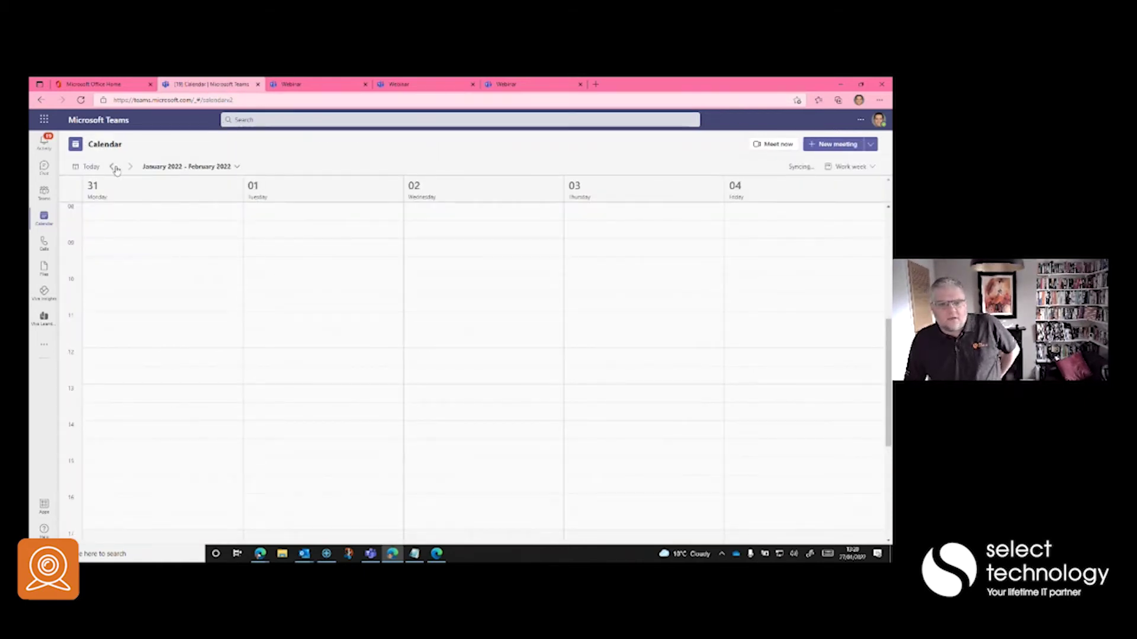
click(114, 168)
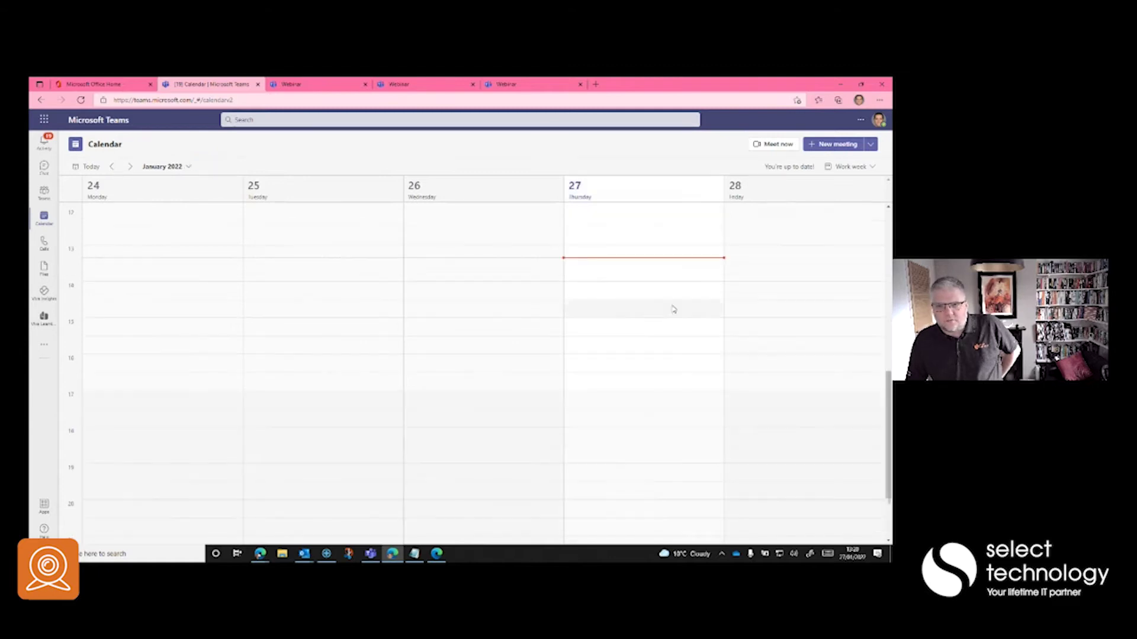
double_click(767, 299)
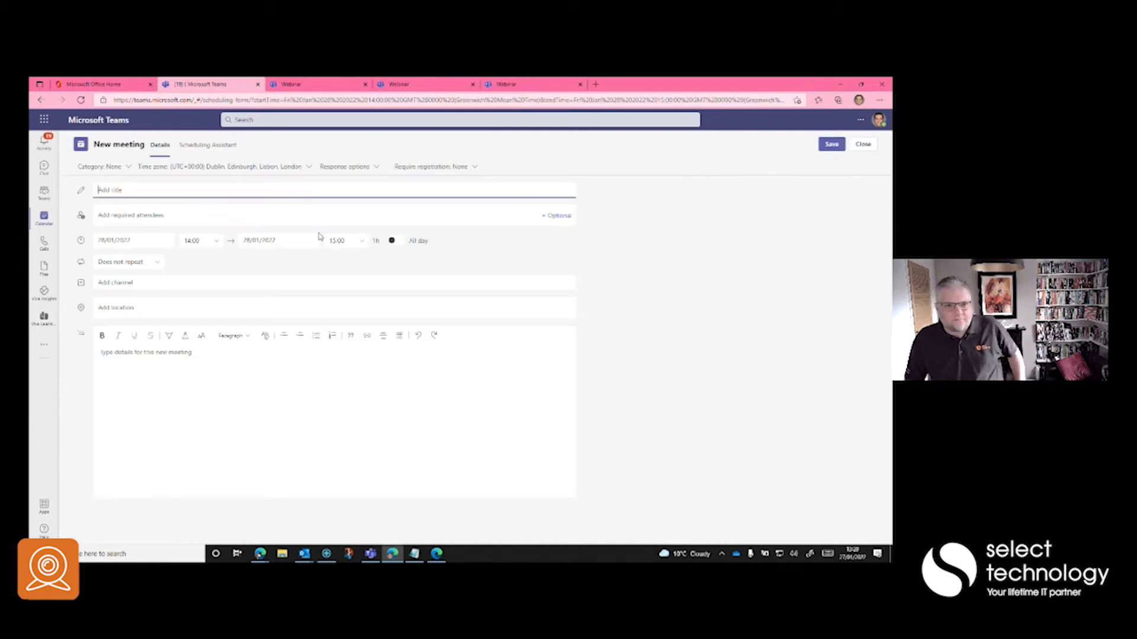
text(Catch Up)
key(Tab)
Add the project engineer and the compliance manager as required attendees of the Catch Up meeting.
text(caro)
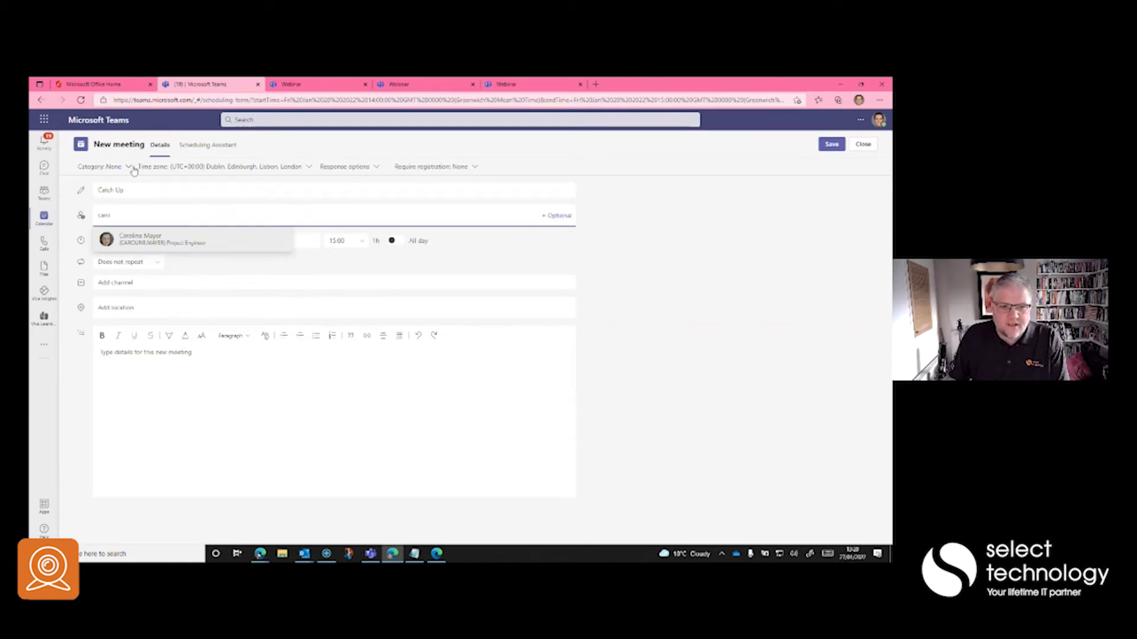
click(166, 243)
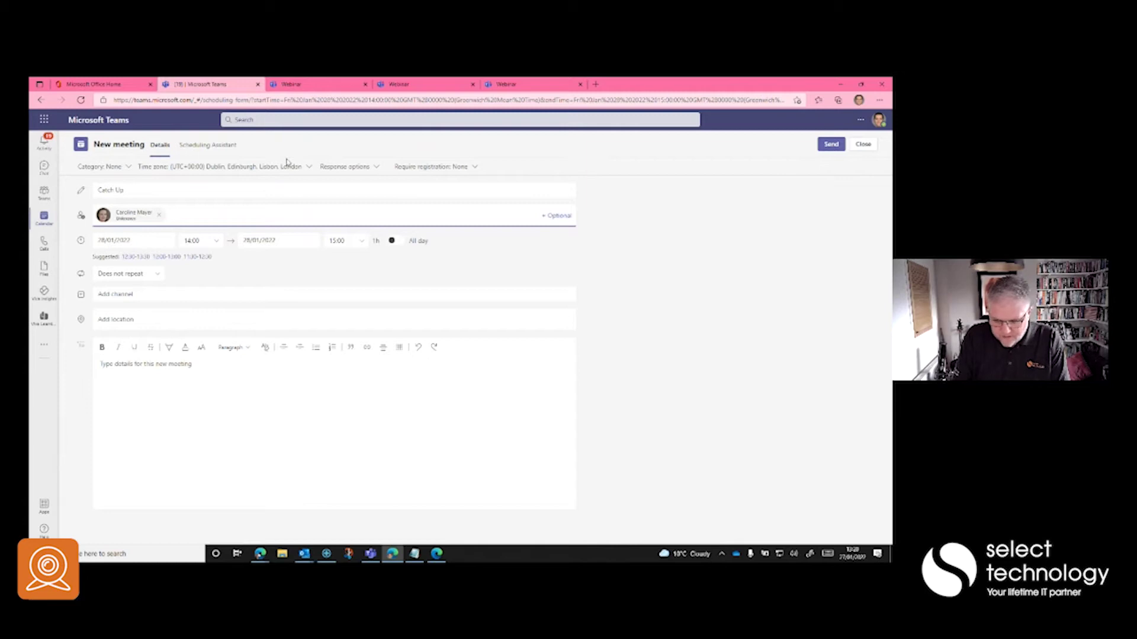
text(adrian)
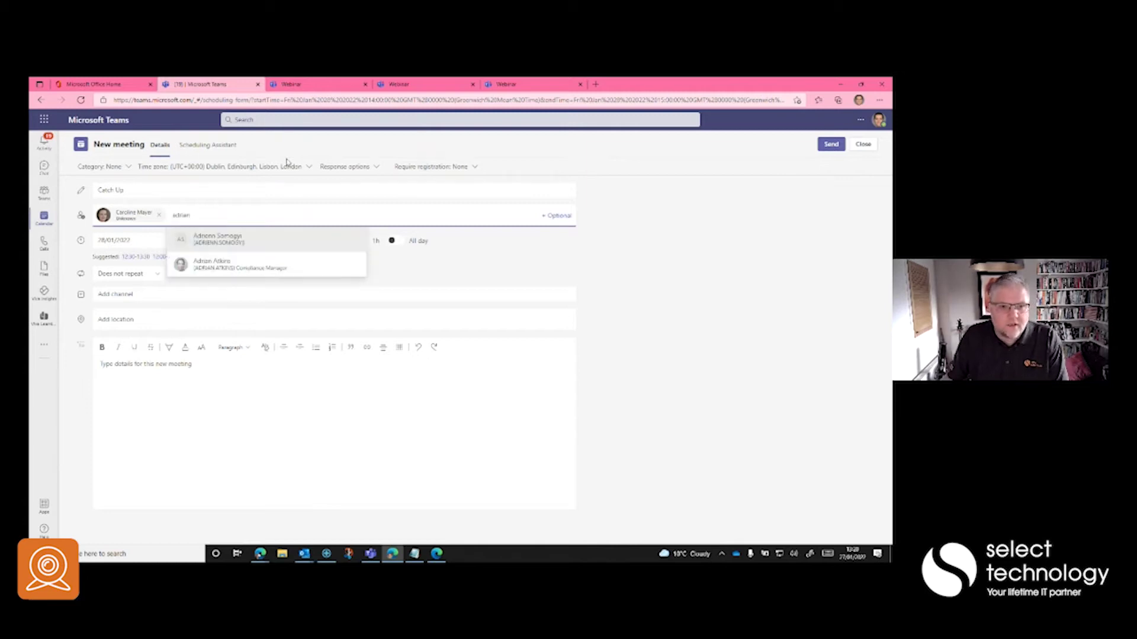
click(238, 265)
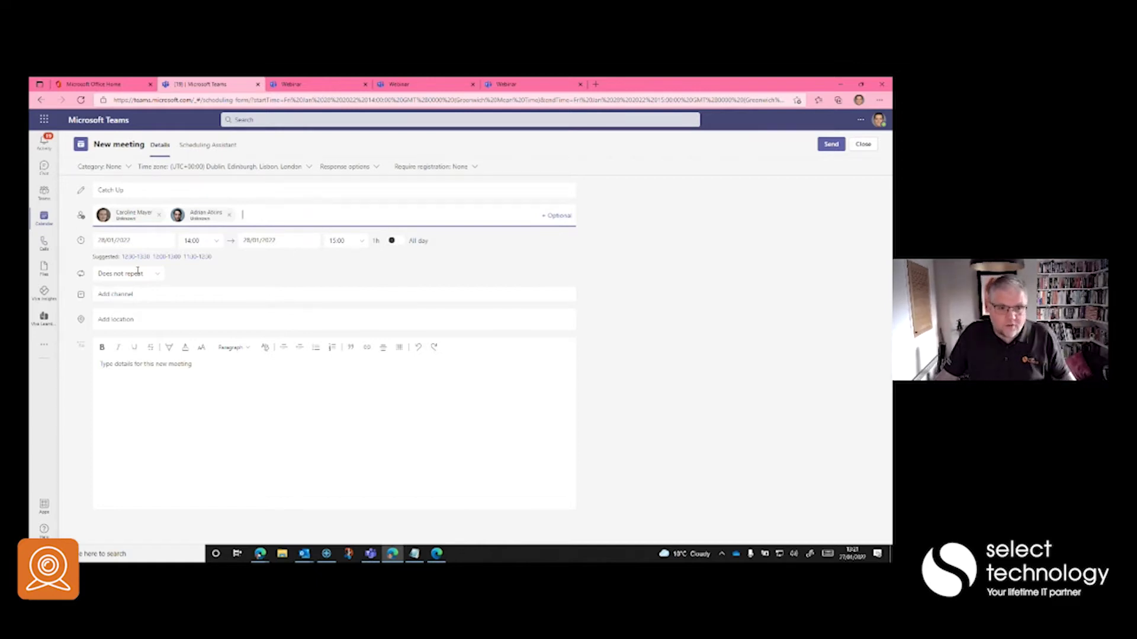
Make the Catch Up meeting repeat weekly and send the invitation.
click(157, 273)
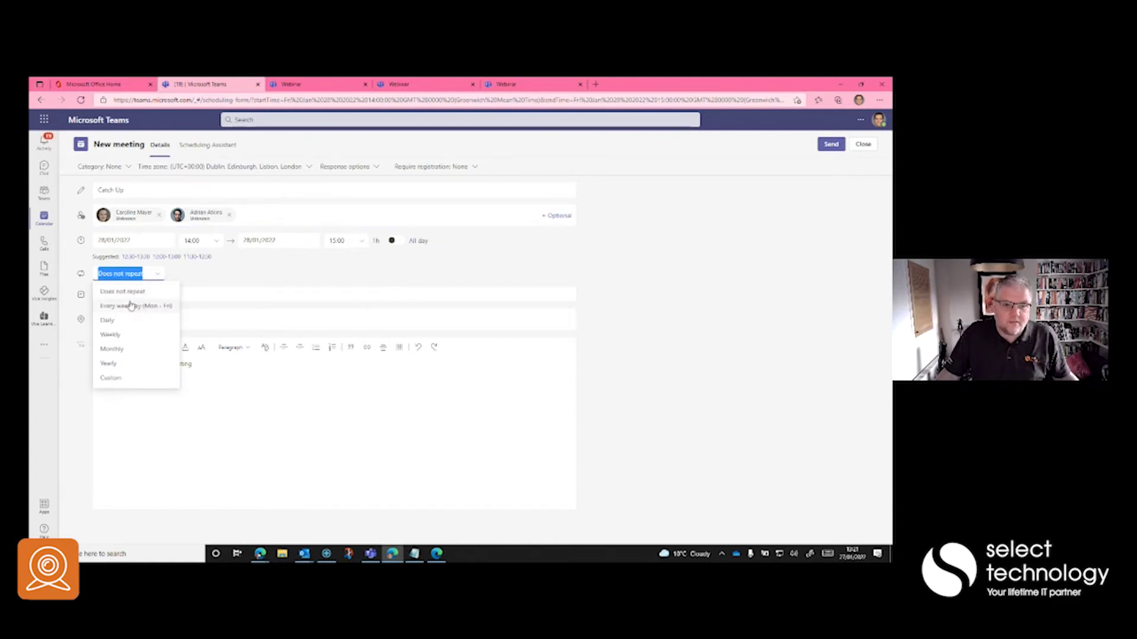
click(118, 336)
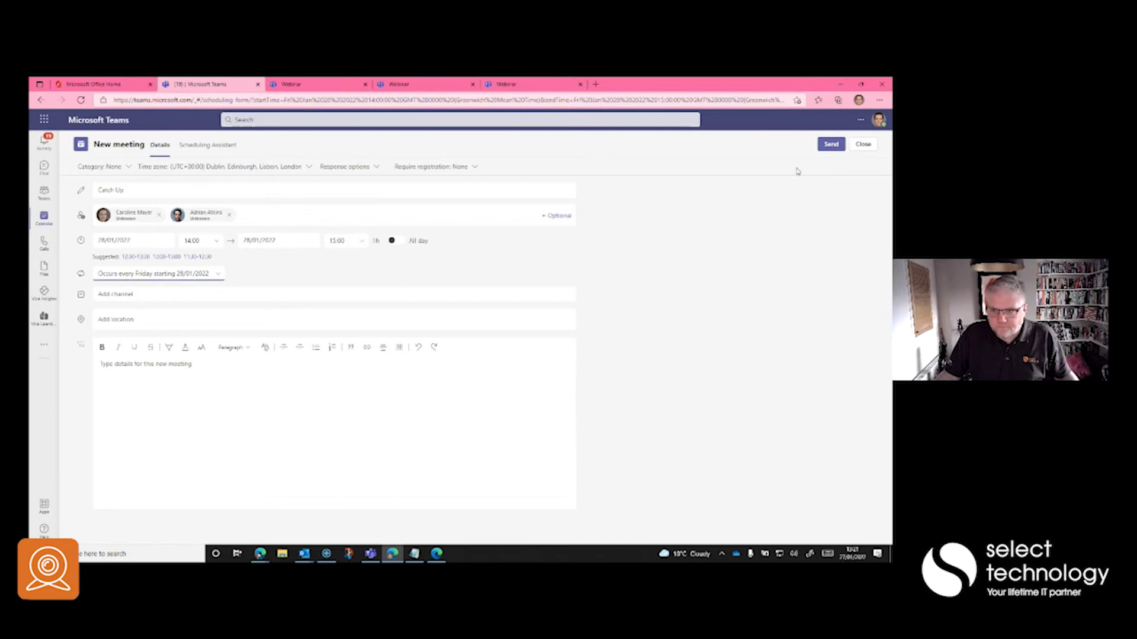
click(828, 147)
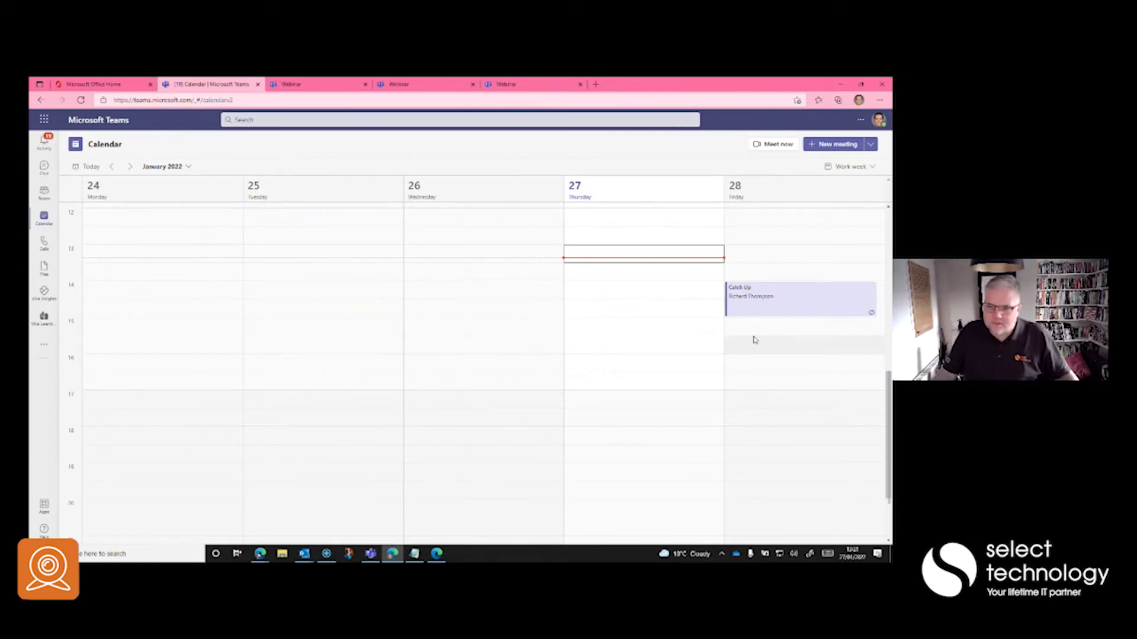
Open the 28 January occurrence of the Catch Up meeting and view its attendance information.
click(758, 314)
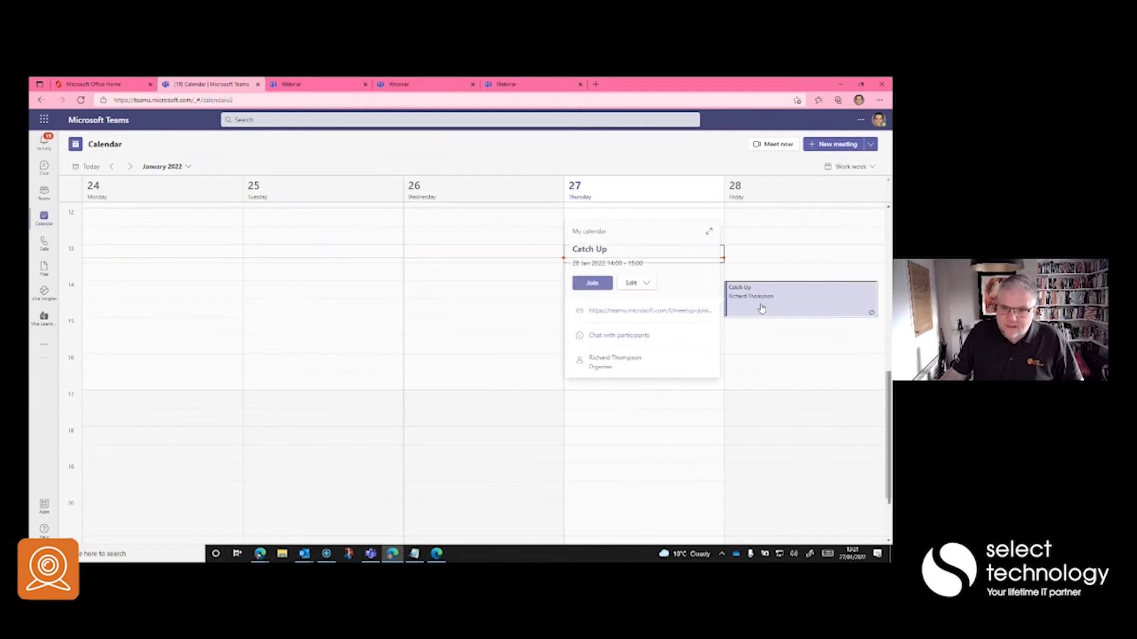
double_click(752, 299)
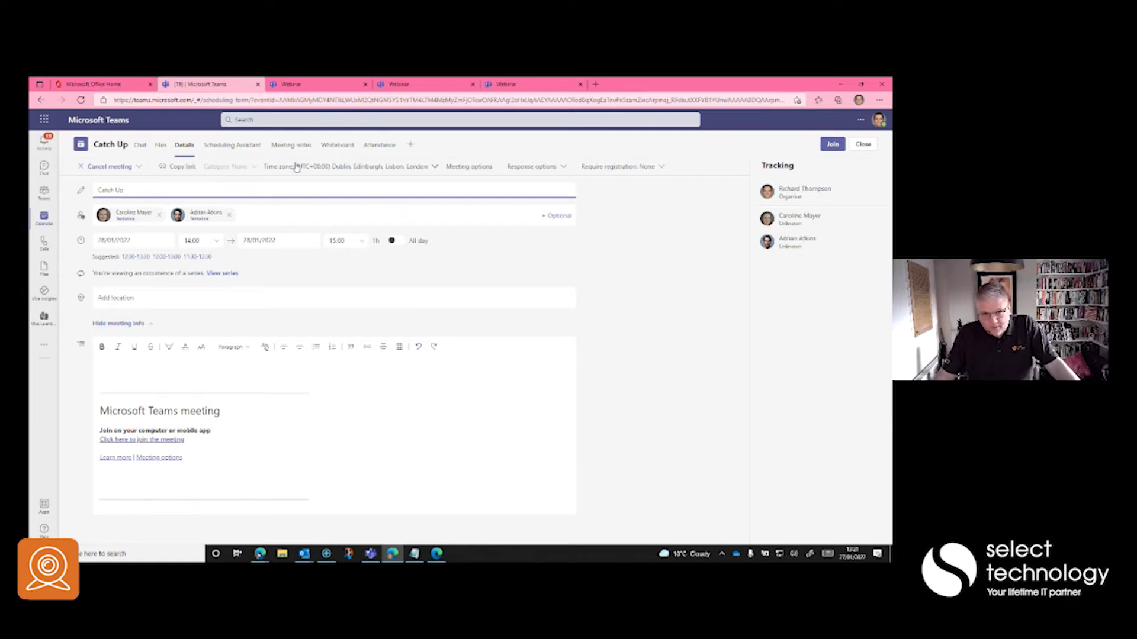
click(379, 145)
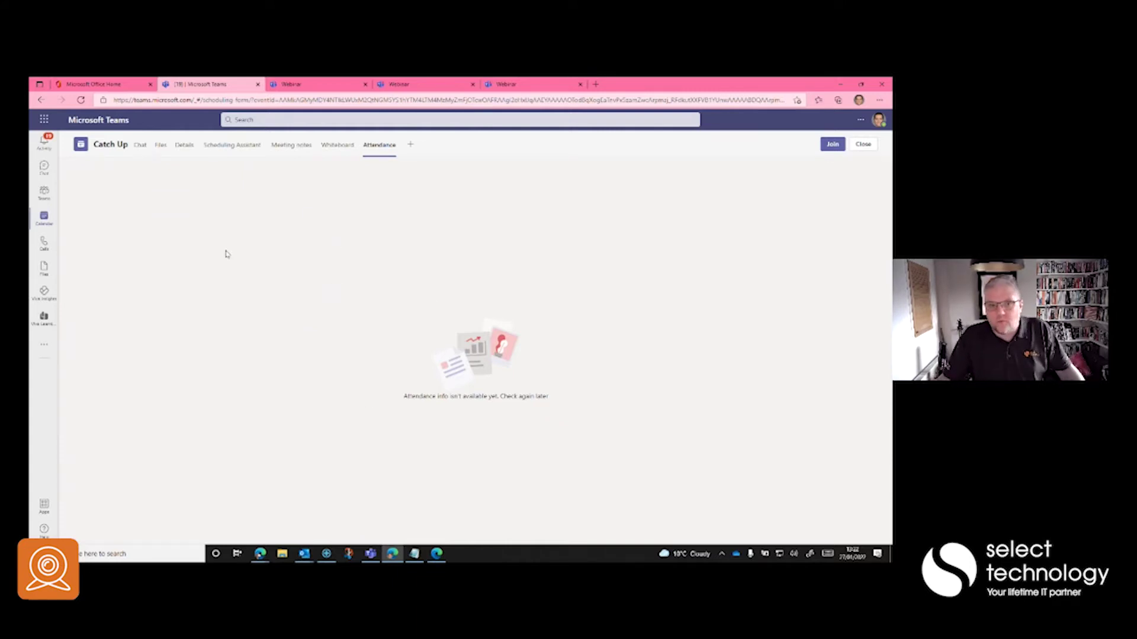
Start meeting notes for the Catch Up meeting and enter "Thing 1" and "Thing 2" on separate lines.
click(290, 146)
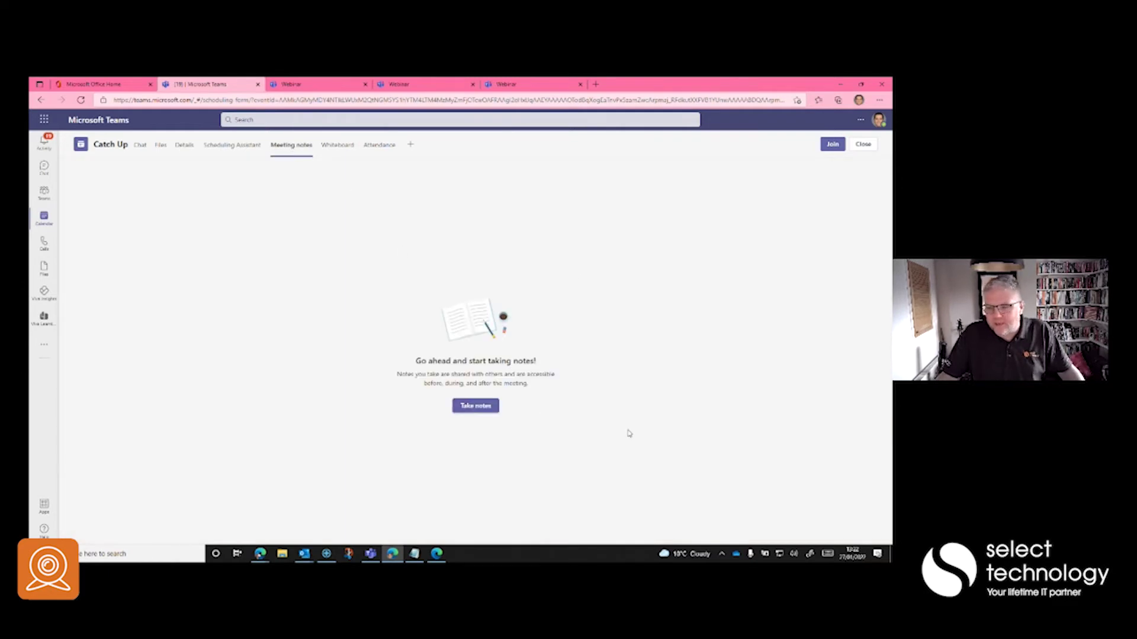
click(491, 408)
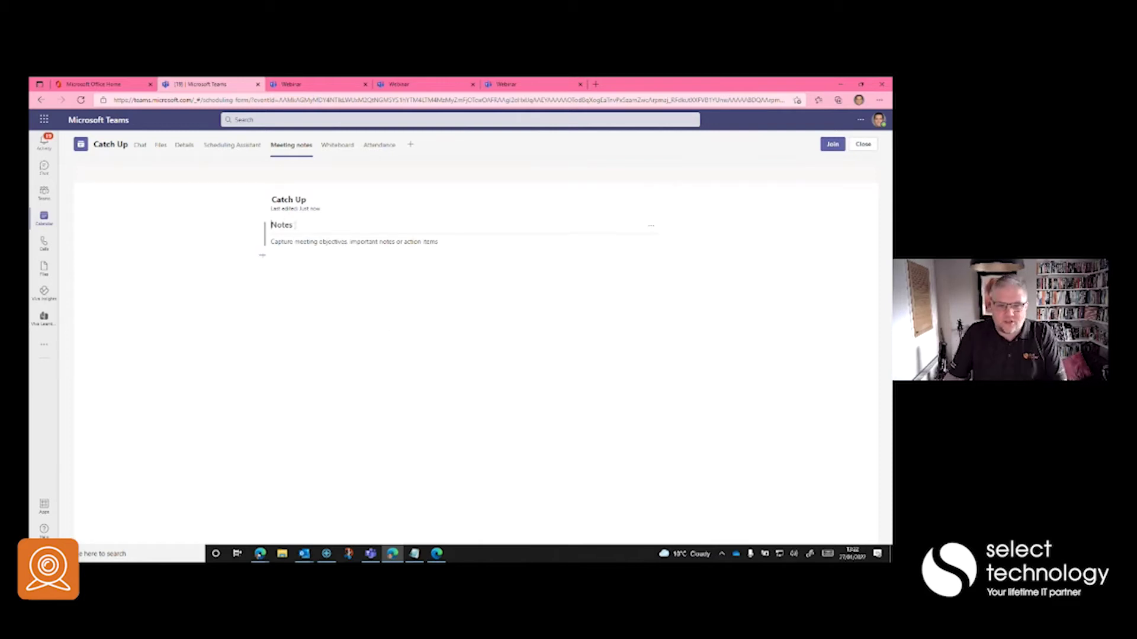
click(355, 241)
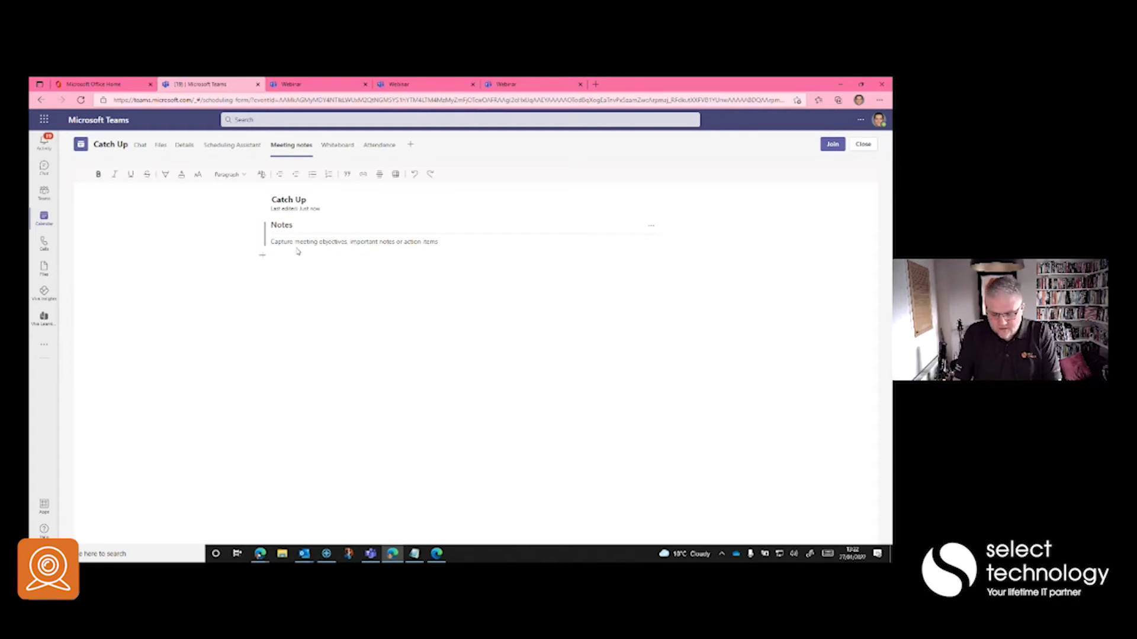
text(Thing 1)
key(Return)
text(Thi)
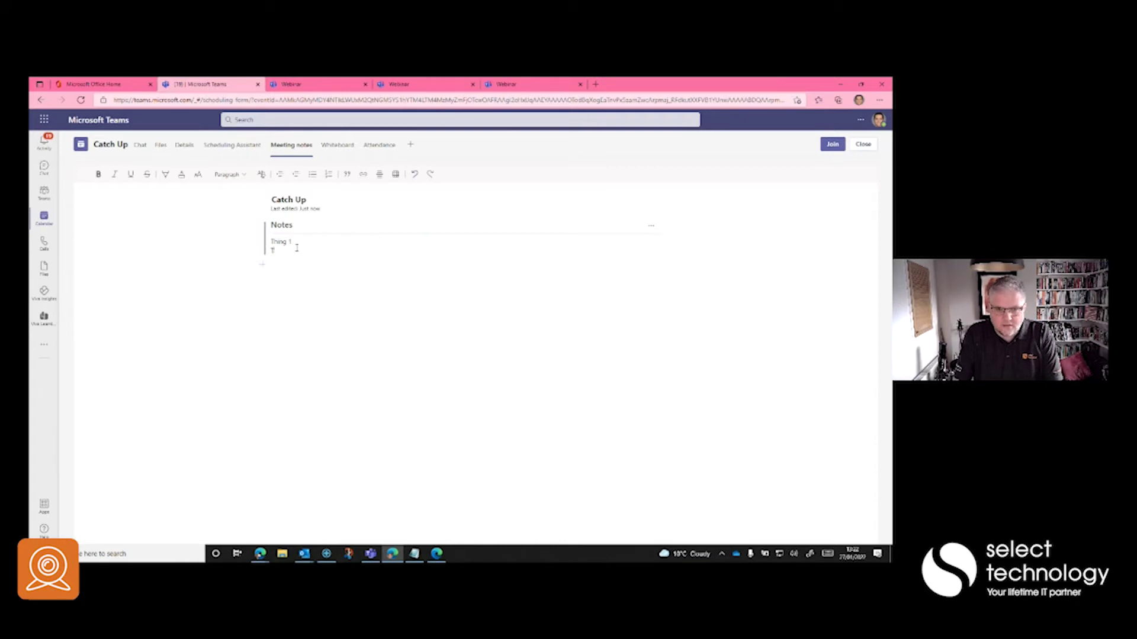
text(ng 2)
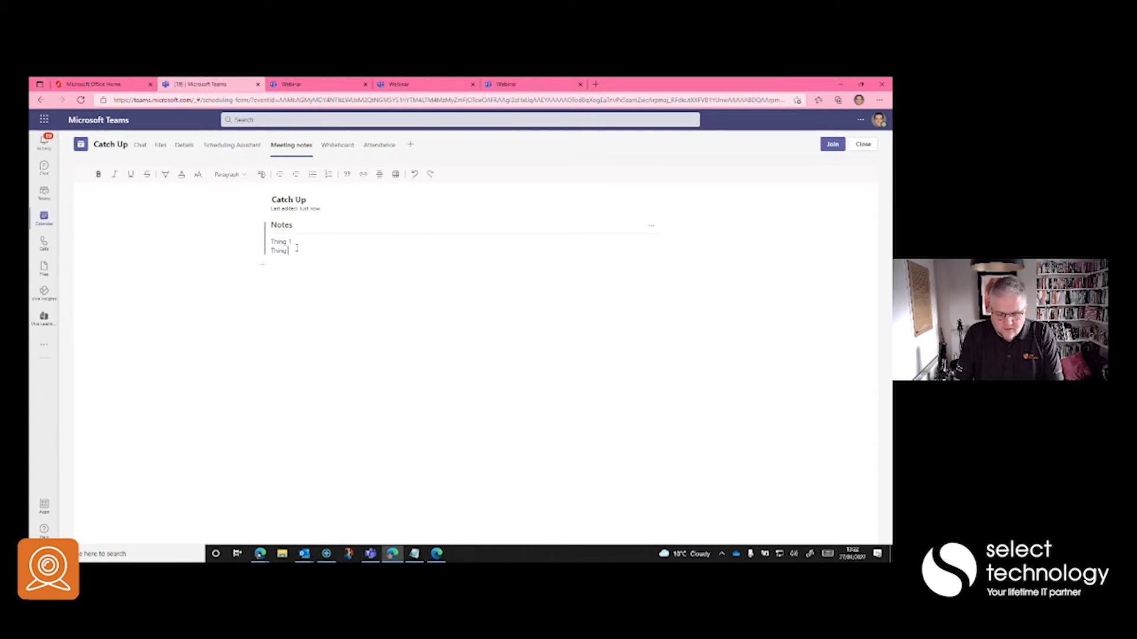
drag(283, 241, 283, 251)
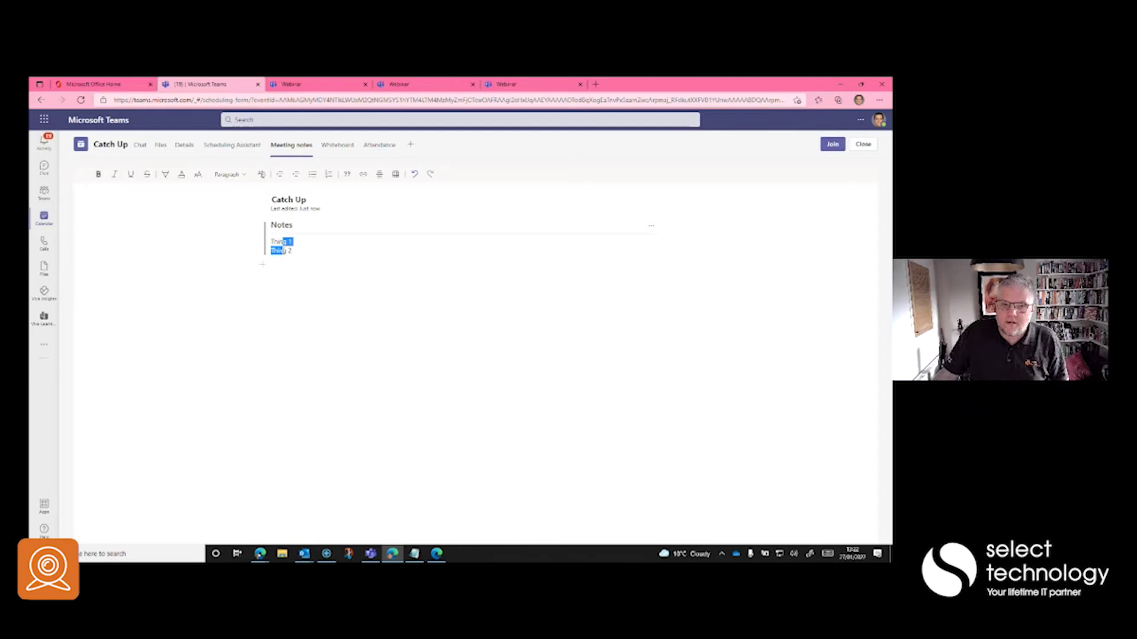
Format "Thing 1" and "Thing 2" as a bulleted list and add a second notes section beneath it.
click(312, 174)
click(271, 272)
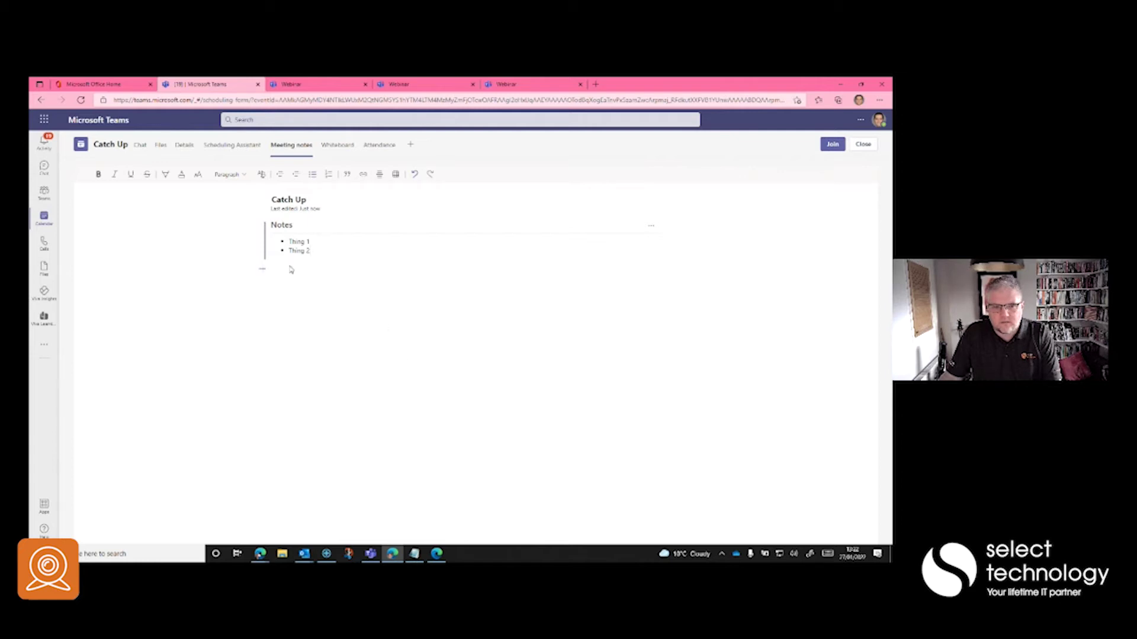
click(262, 269)
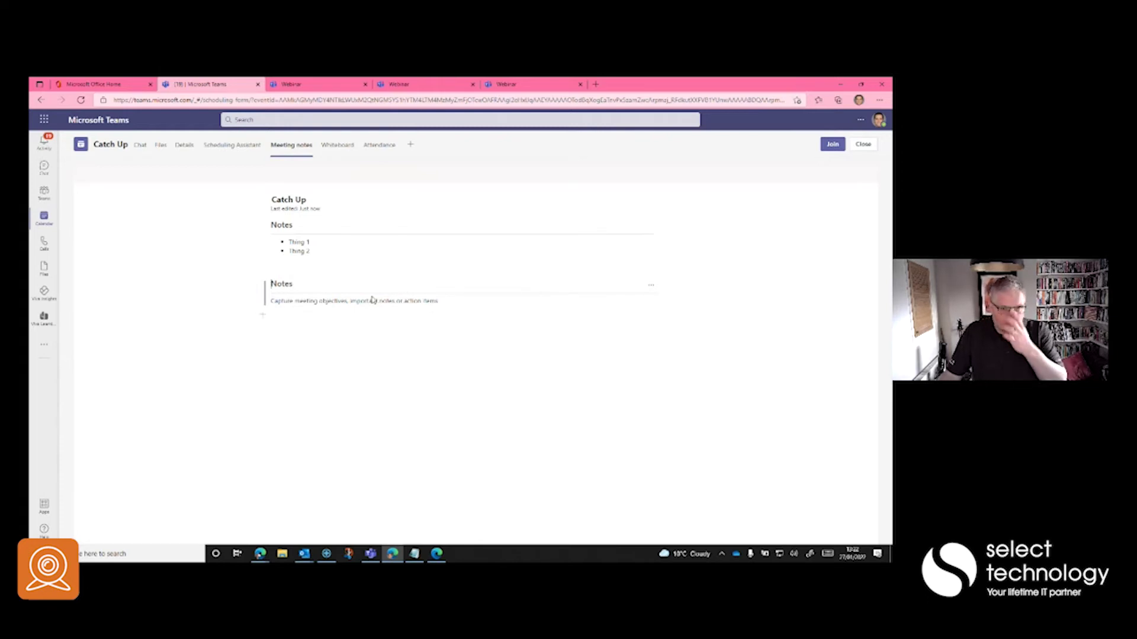
Try to edit the second notes section, discarding the conflicting local changes.
click(385, 313)
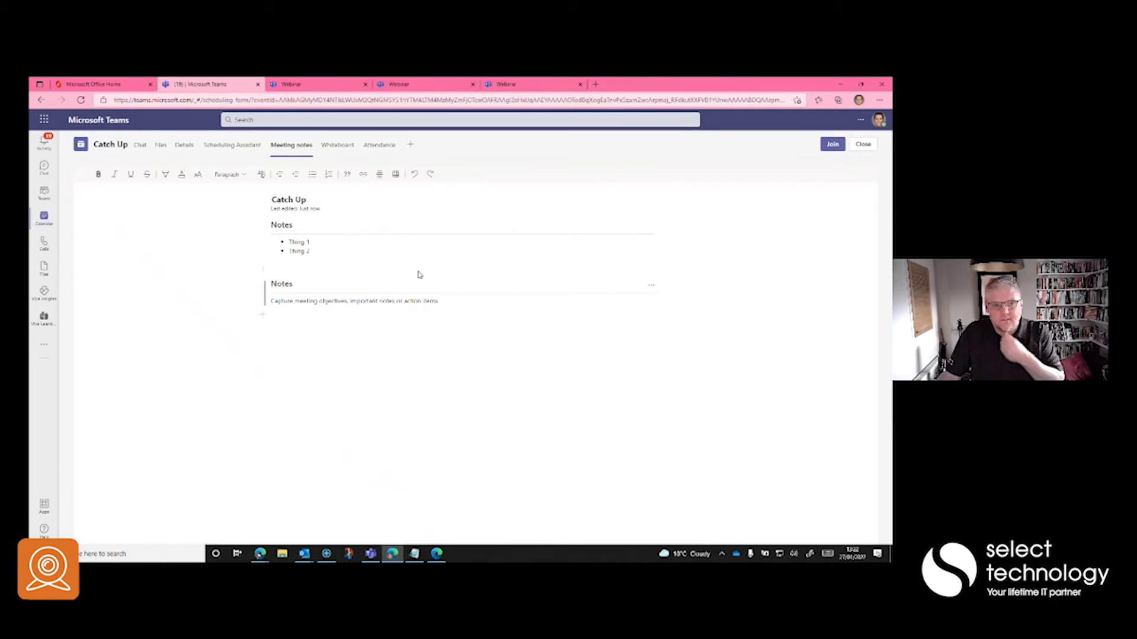
click(329, 310)
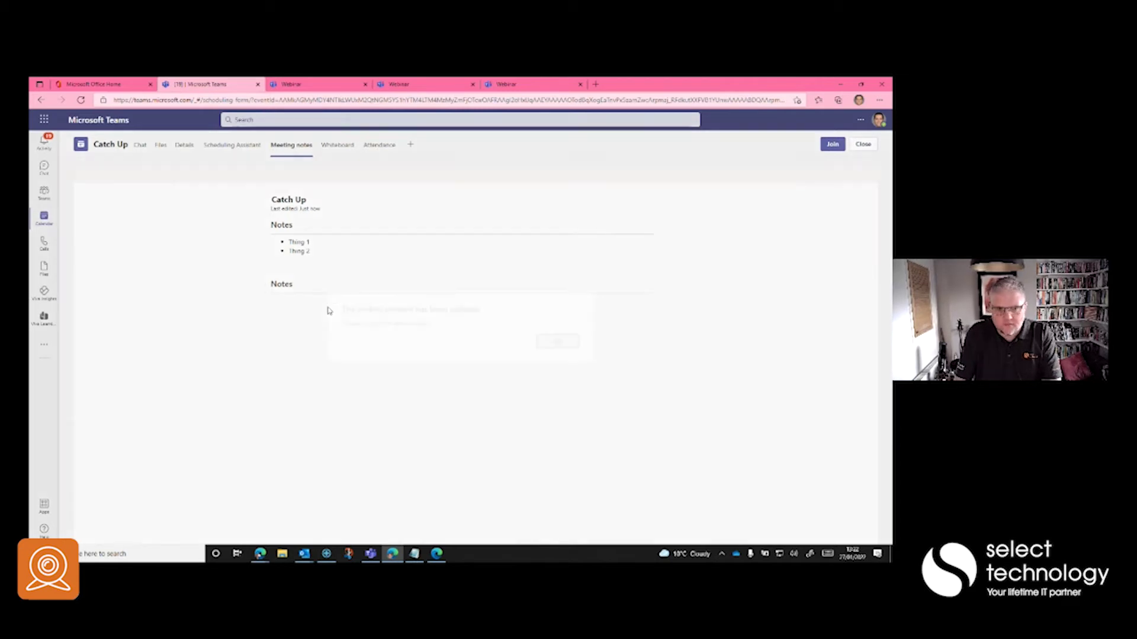
click(331, 303)
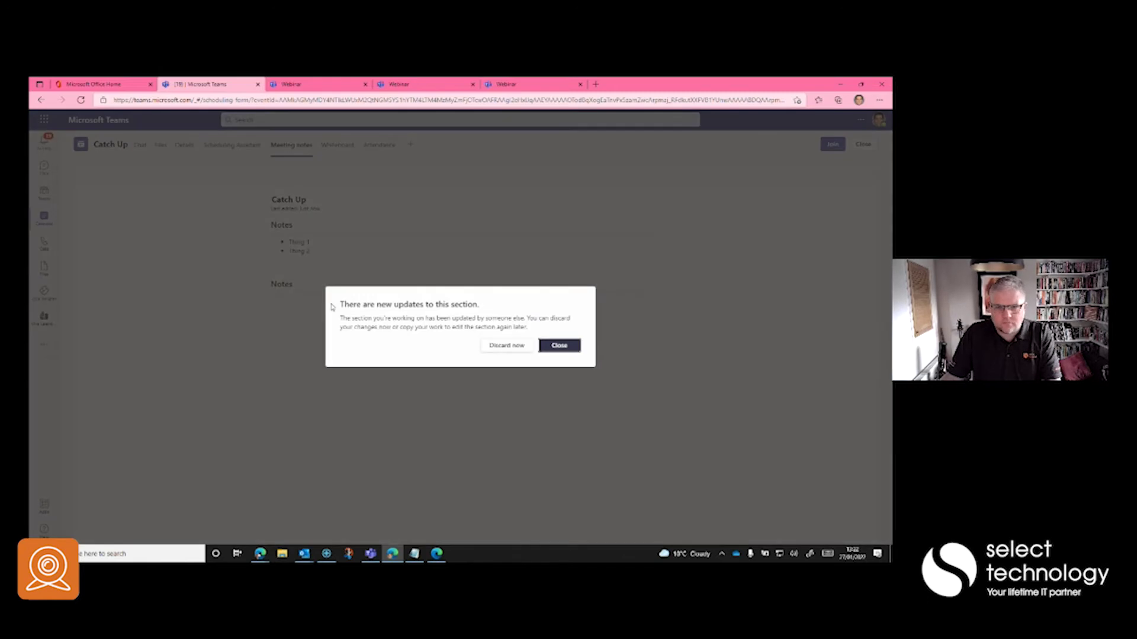
click(520, 349)
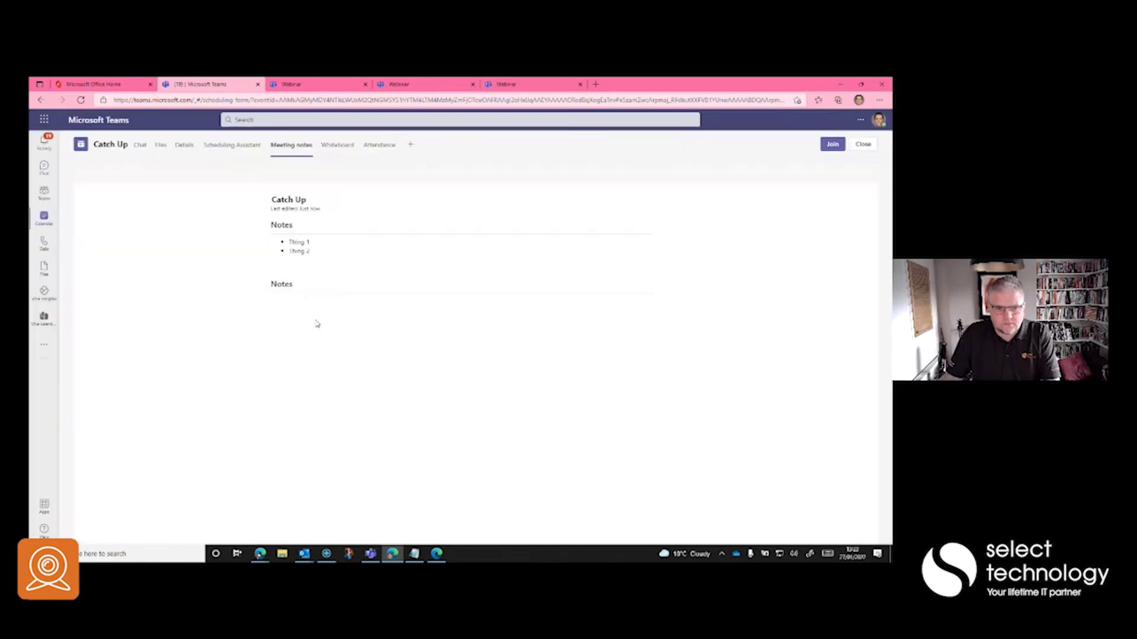
click(315, 303)
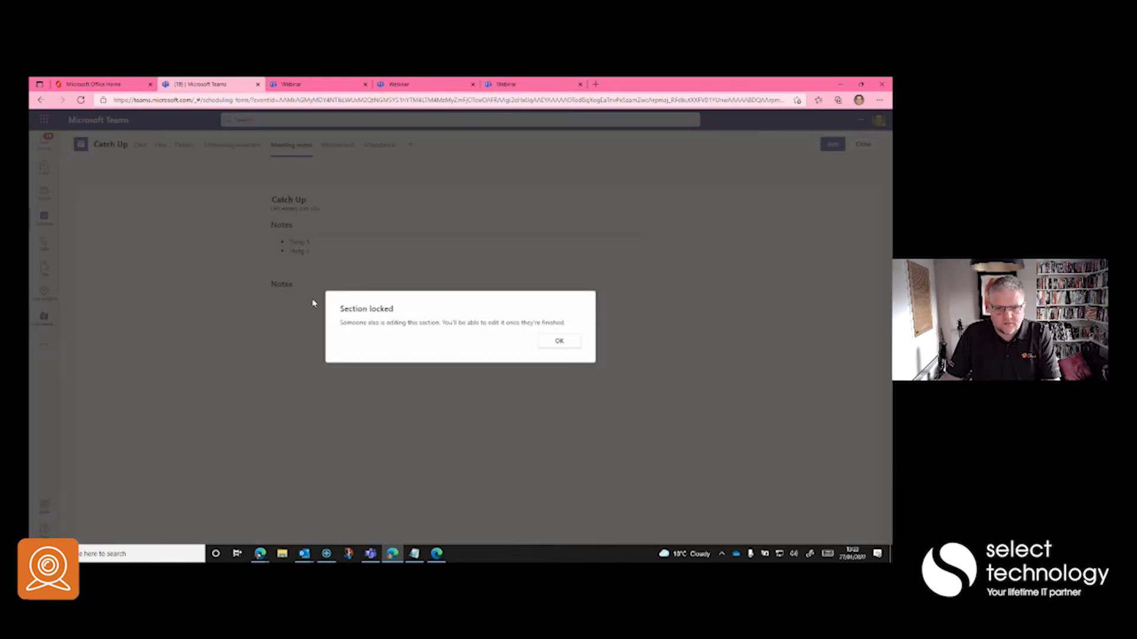
click(551, 350)
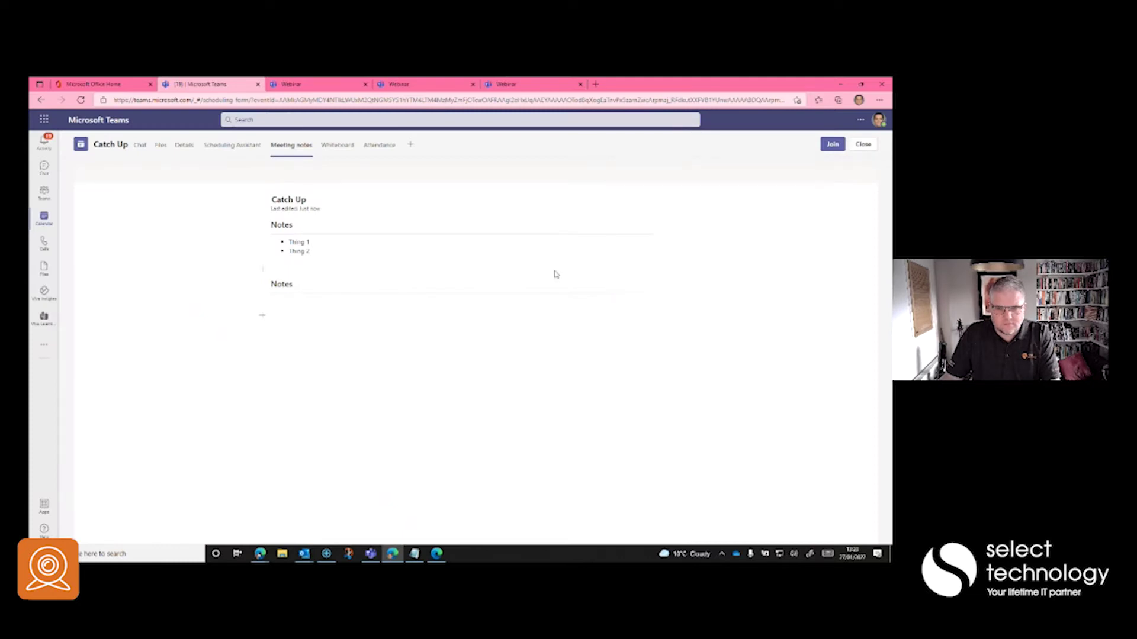
Force unlock the second notes section that someone else is editing.
click(649, 290)
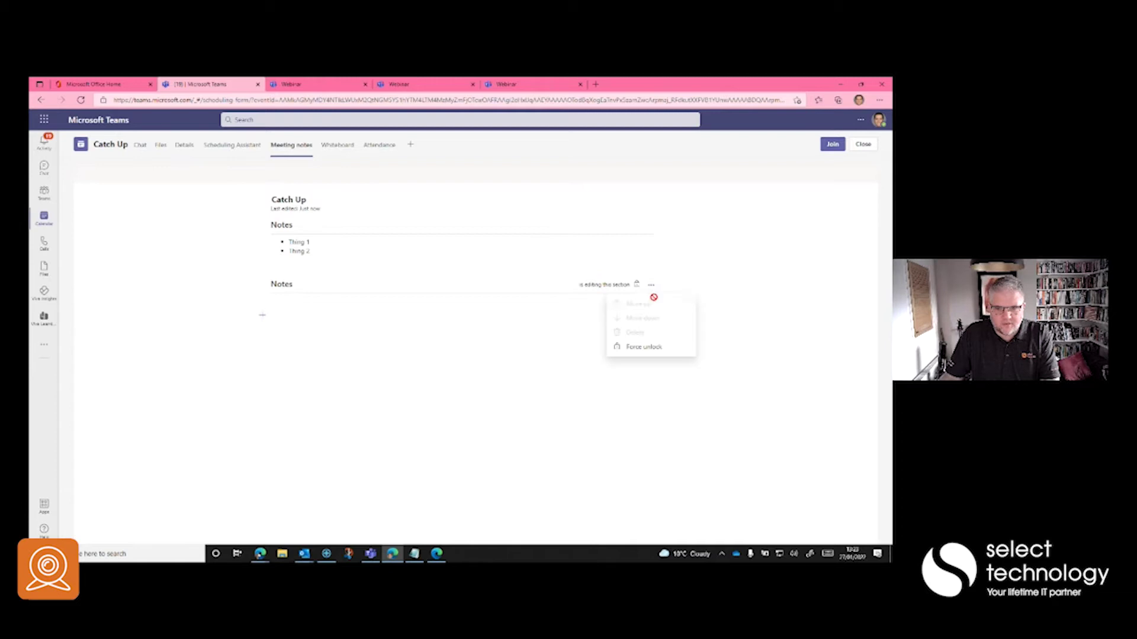
click(638, 347)
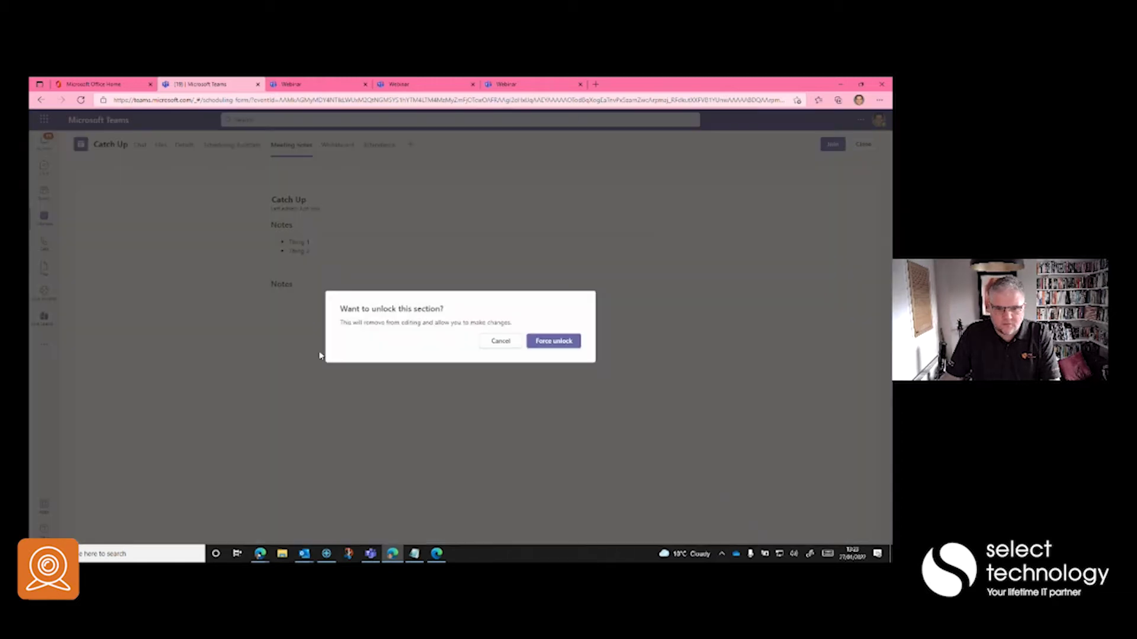
click(528, 346)
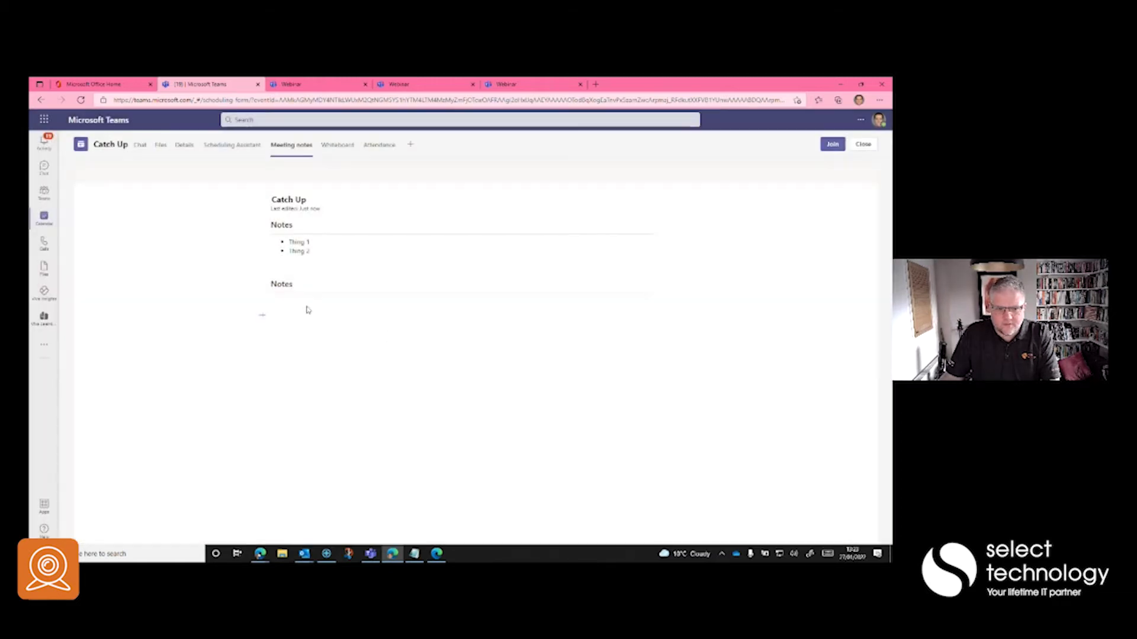
Add a third notes section below the second and format its body as a quote.
click(261, 315)
click(305, 348)
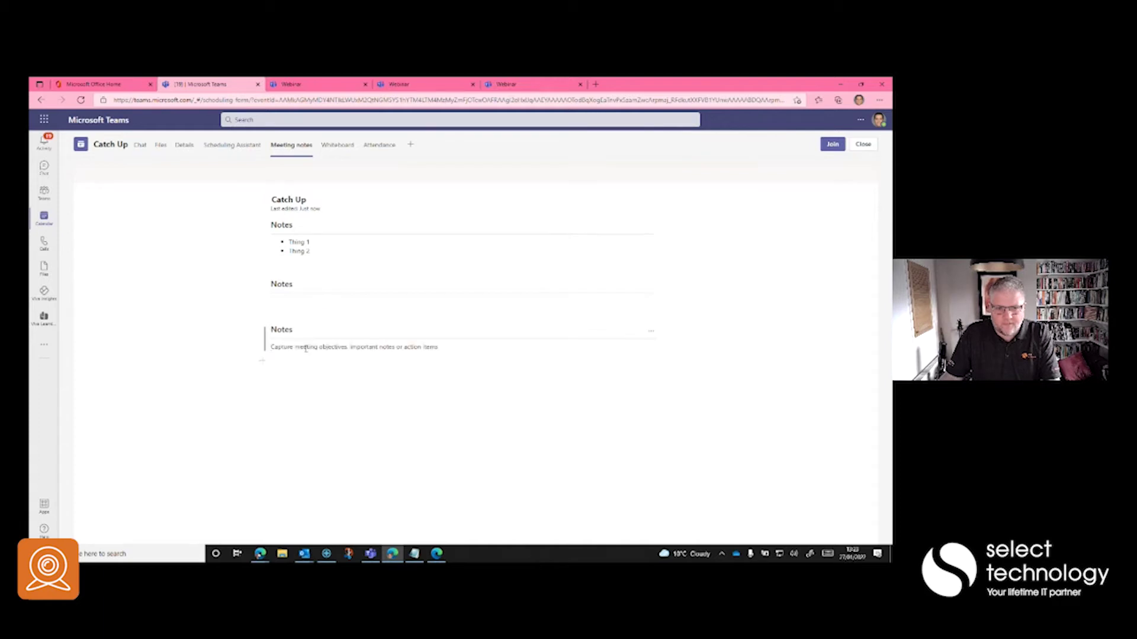
click(346, 175)
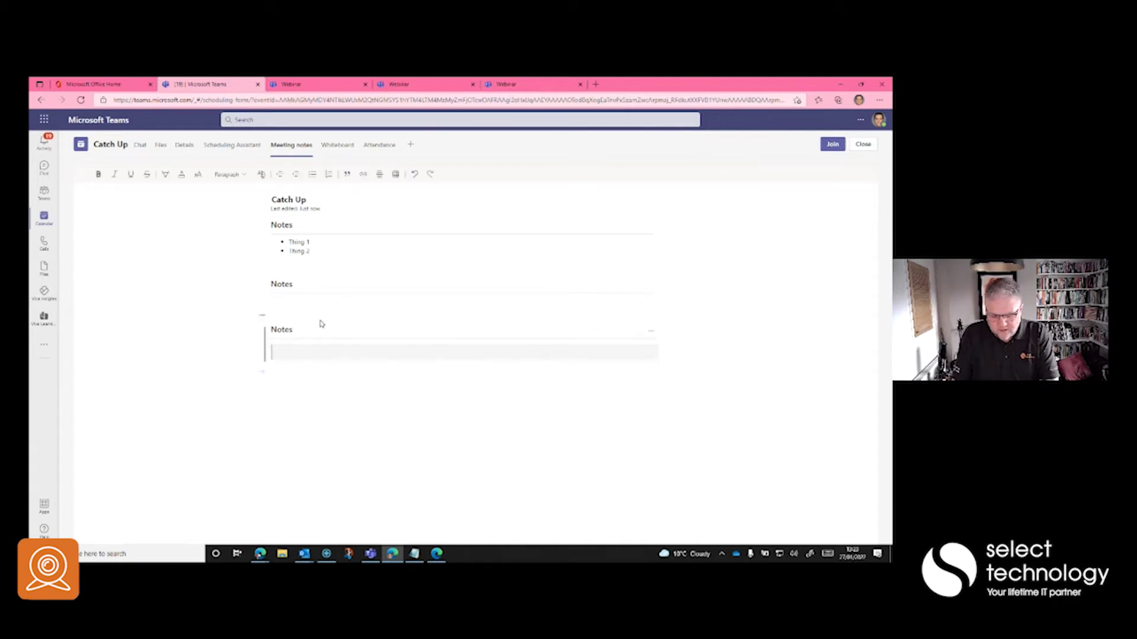
Enter the quote "This is great!" with "The MD" on the line below it in the third notes section.
text(This is )
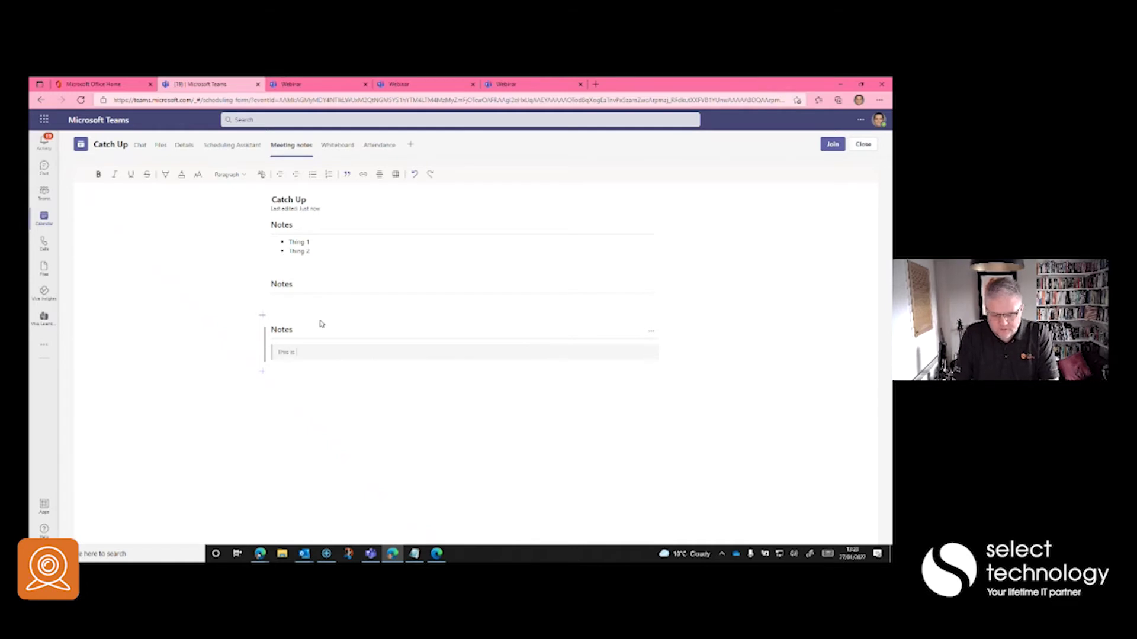
text(great)
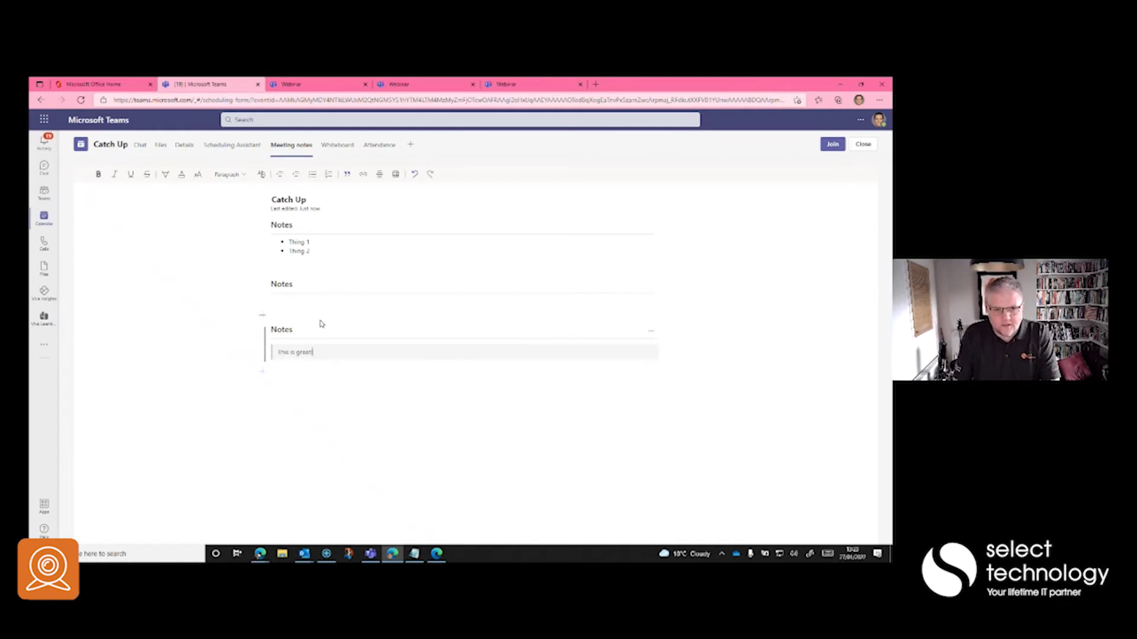
text(!)
key(Return)
text(THe MD)
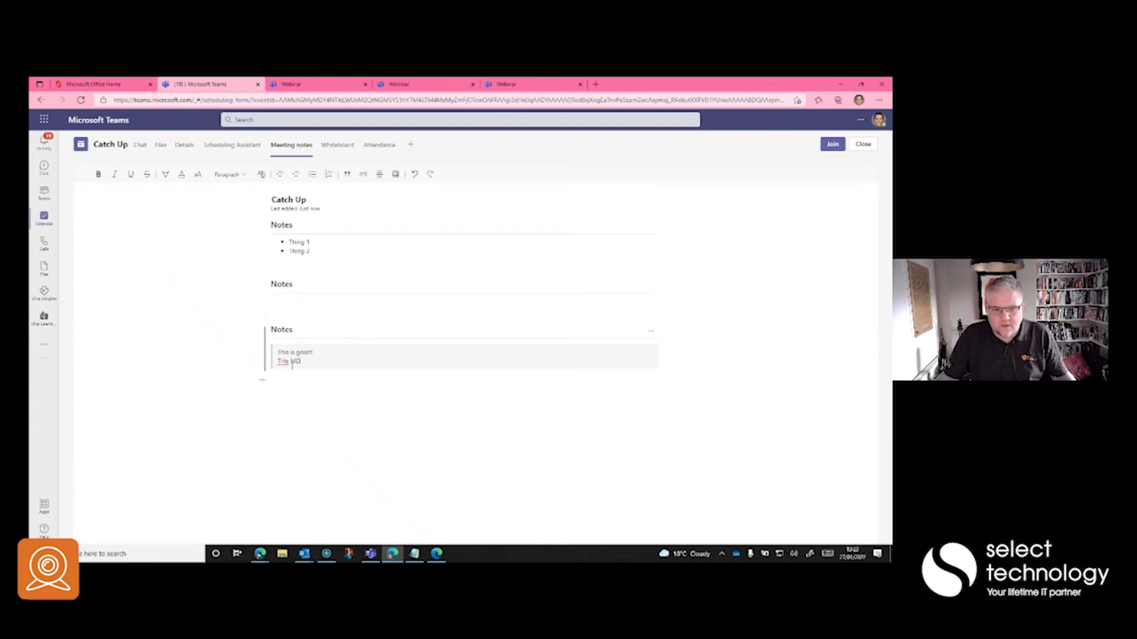
drag(278, 361, 284, 361)
text(Th)
View the available paragraph styles and add a fourth notes section below the quote.
click(236, 175)
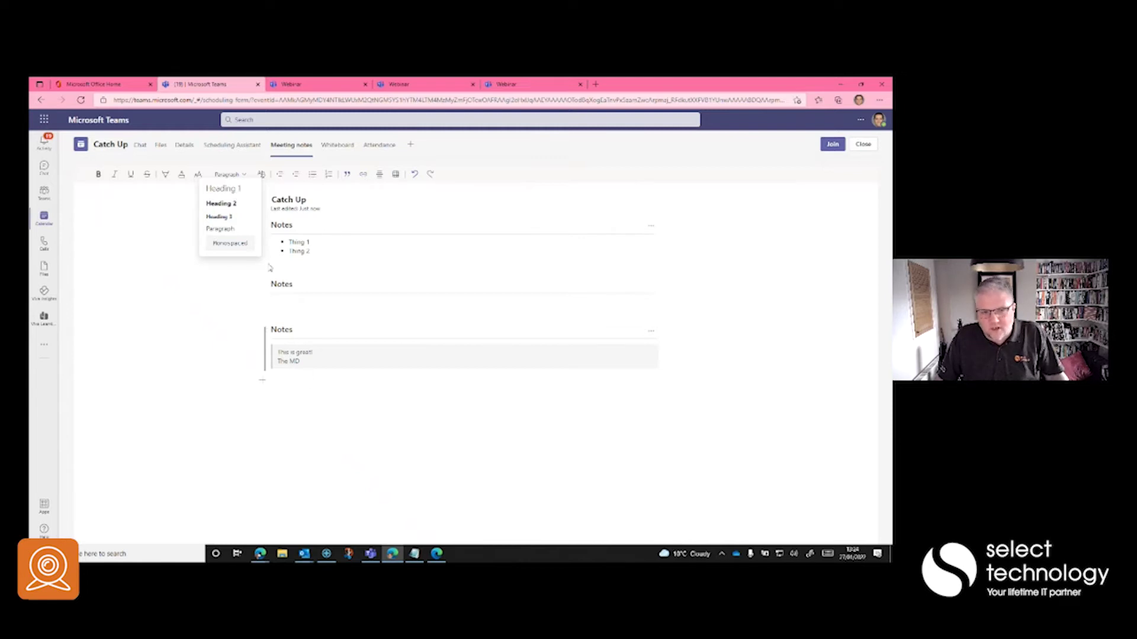
click(264, 386)
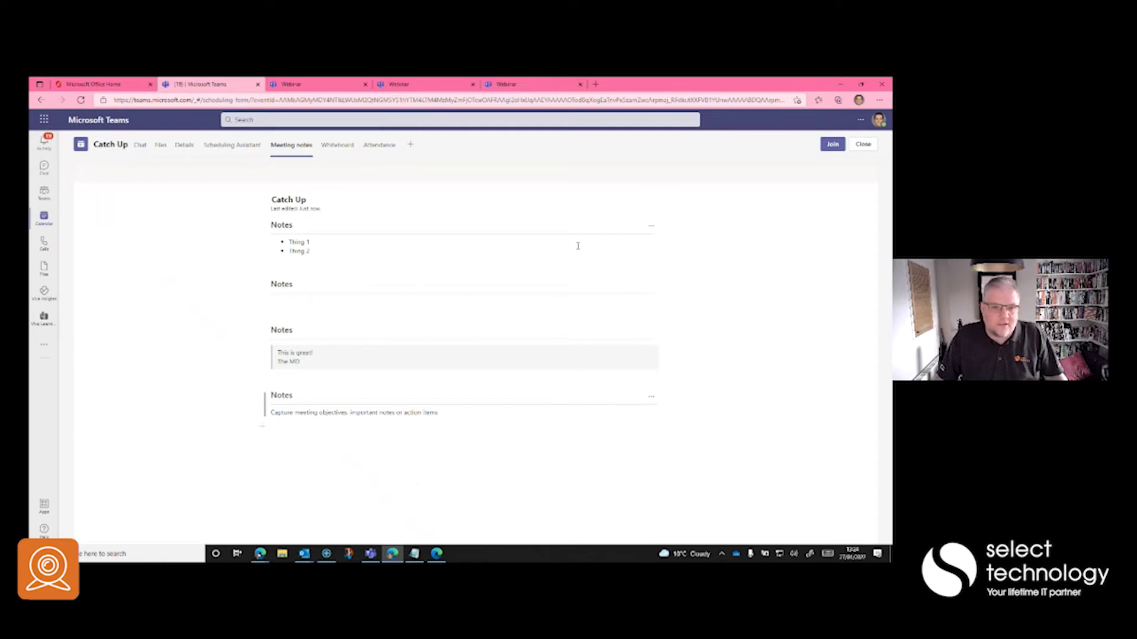
Open the Catch Up meeting's whiteboard and place a pink, a periwinkle blue and a green sticky note on it.
click(347, 153)
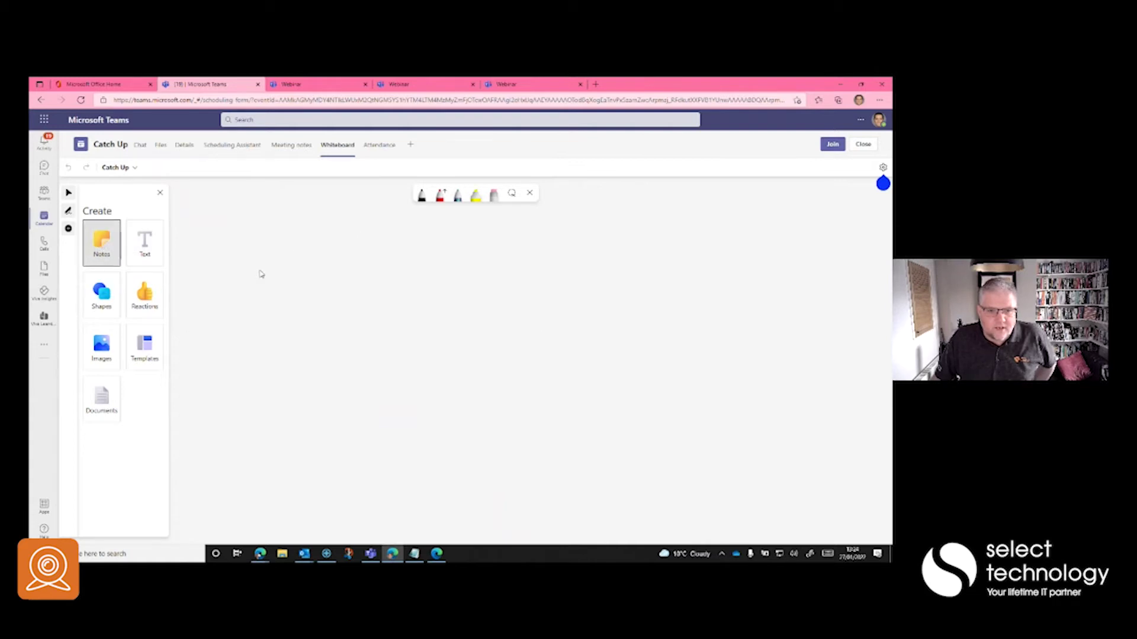
click(101, 237)
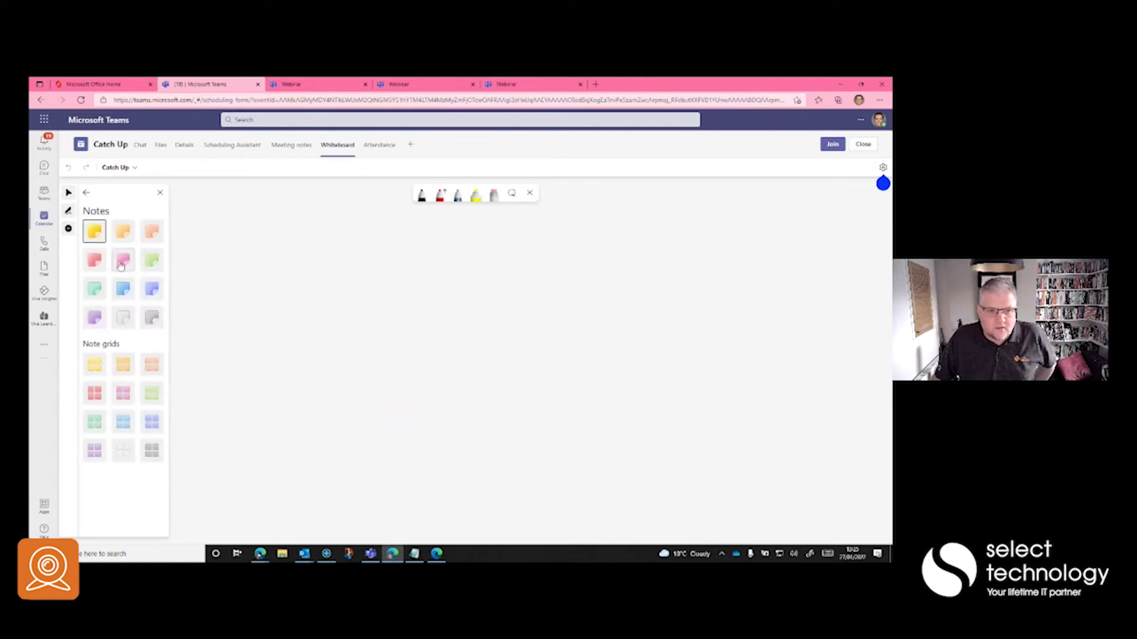
click(123, 259)
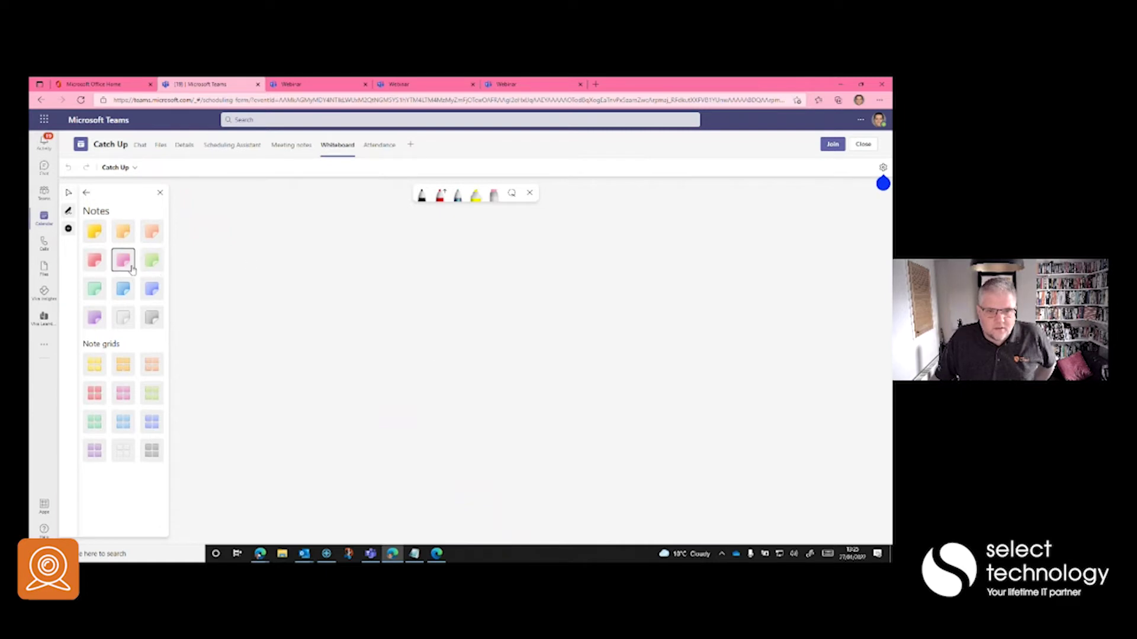
click(318, 259)
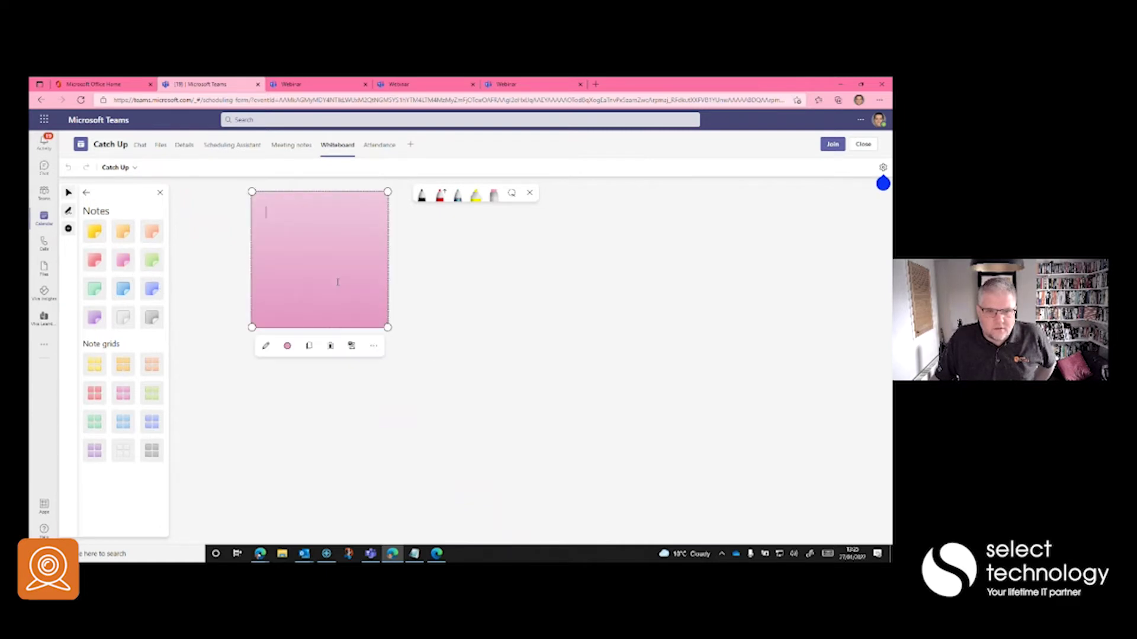
click(150, 289)
click(520, 370)
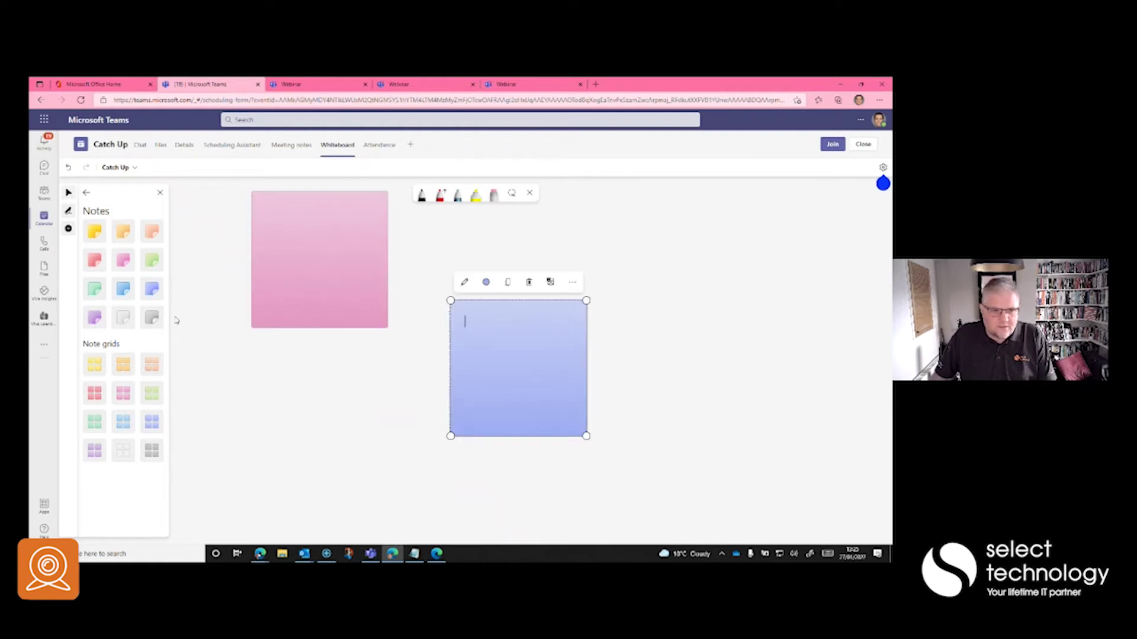
click(95, 290)
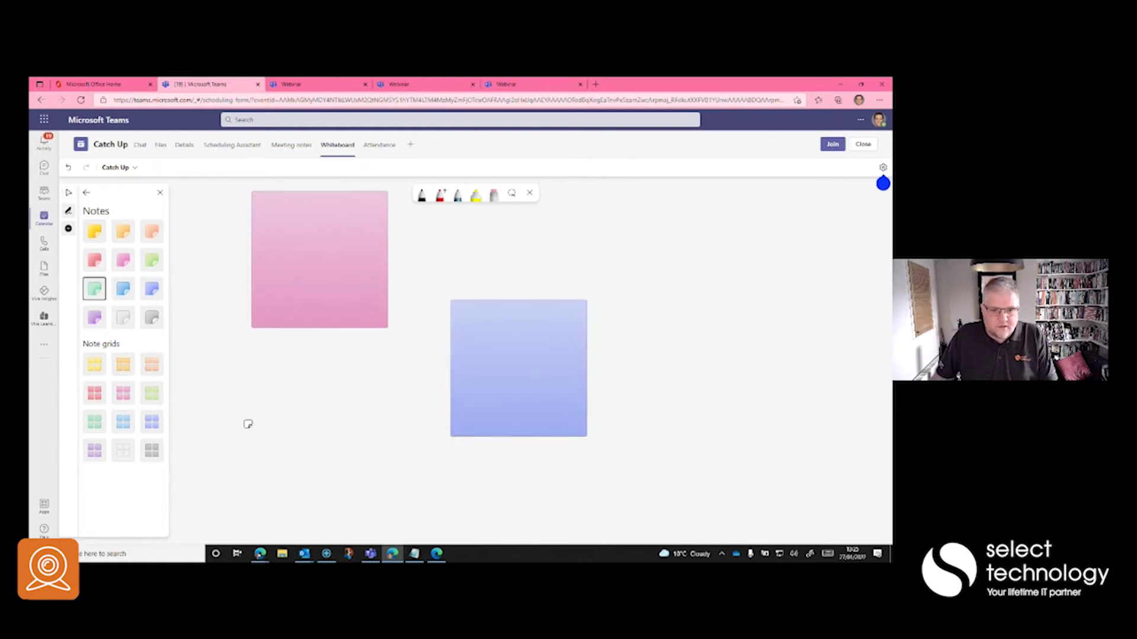
click(276, 398)
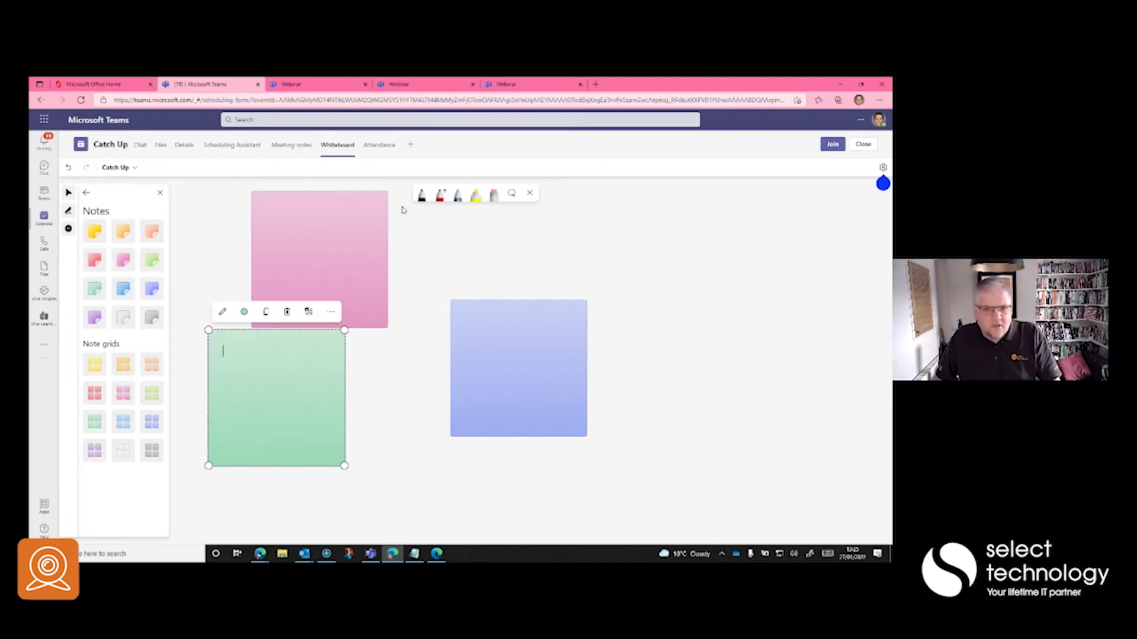
Draw a yellow highlighter squiggle above the blue note, lasso-select it to view its arrangement options, and leave inking mode.
click(476, 195)
mouse_move(492, 249)
mouse_down()
mouse_move(629, 283)
mouse_move(676, 331)
mouse_up()
click(511, 193)
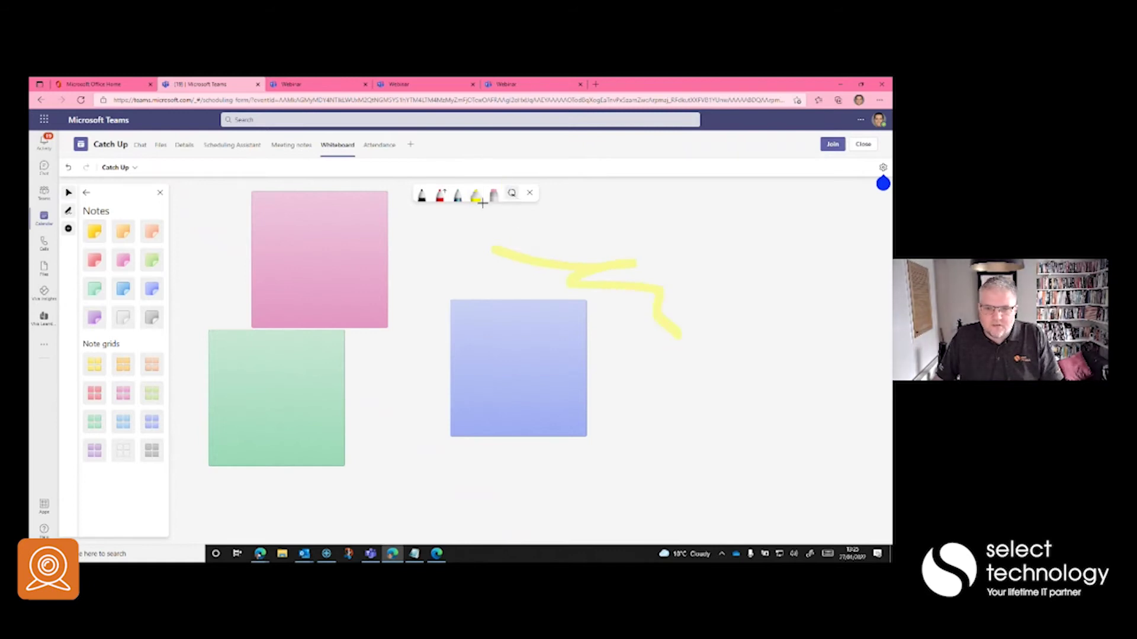
drag(483, 204, 500, 456)
drag(616, 497, 705, 368)
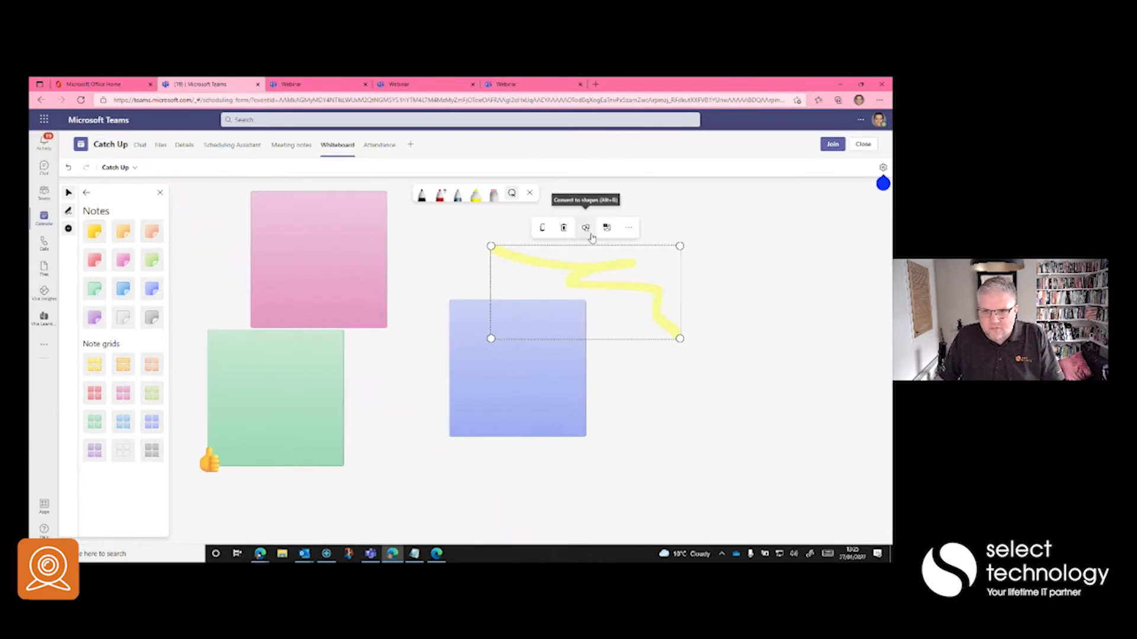
click(628, 228)
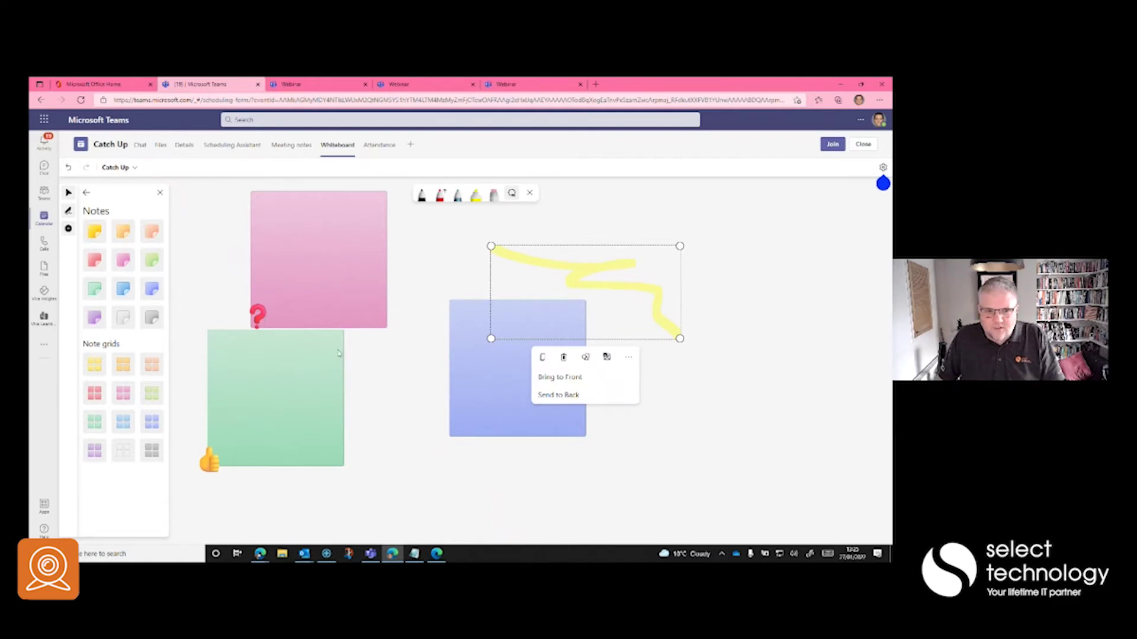
click(366, 364)
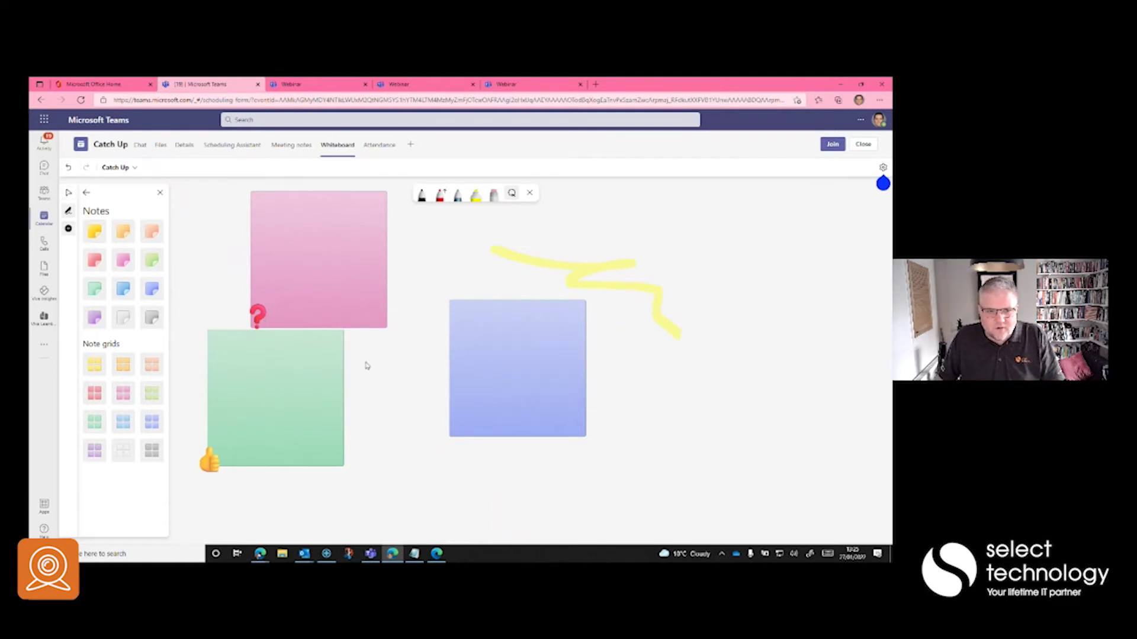
click(68, 213)
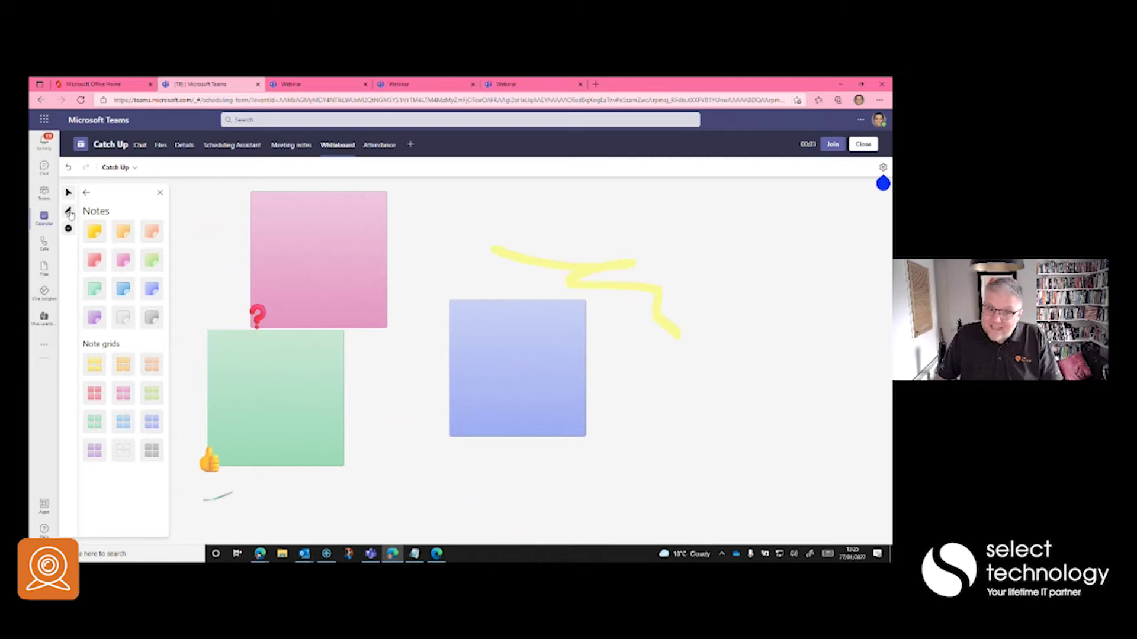
View the whiteboard's image insertion option without choosing a file, and browse the Workshops templates.
click(87, 193)
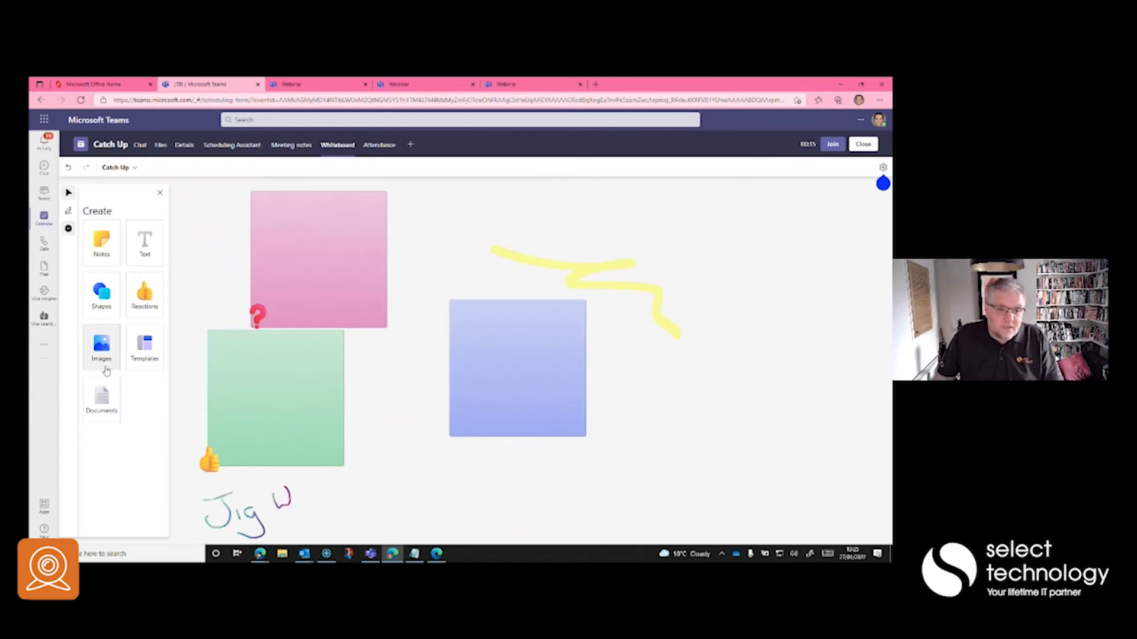
click(107, 370)
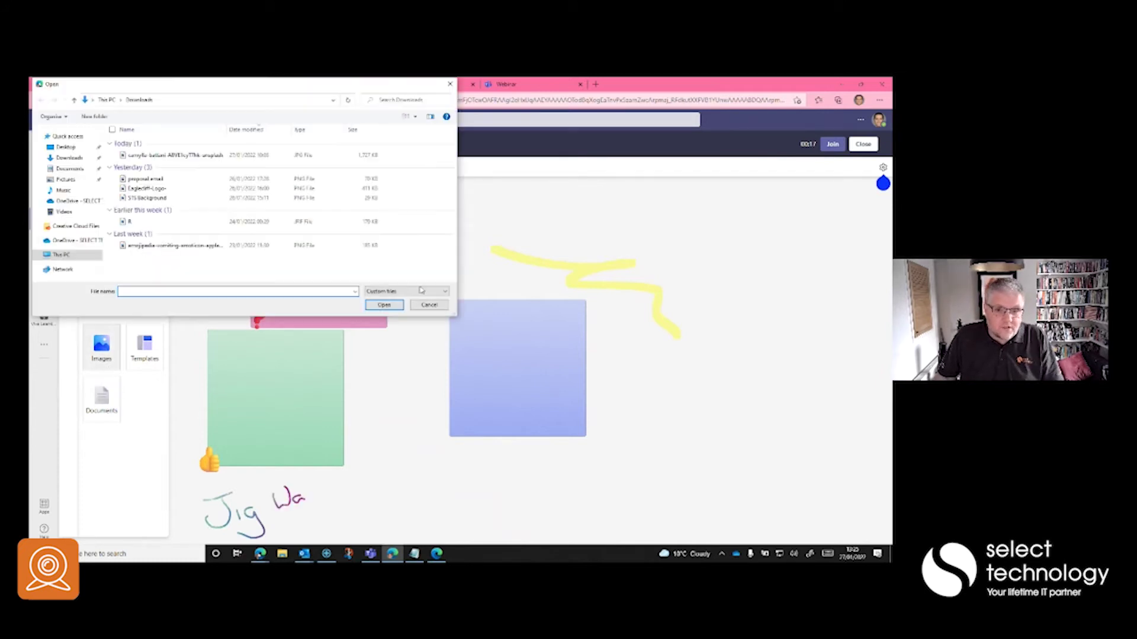
click(429, 304)
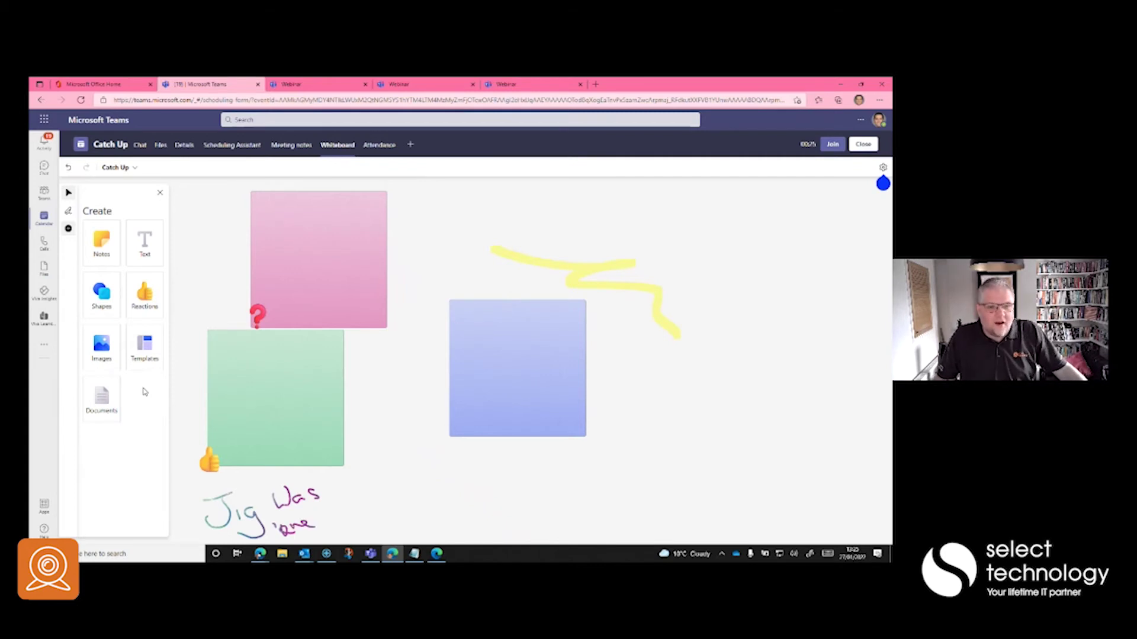
click(144, 346)
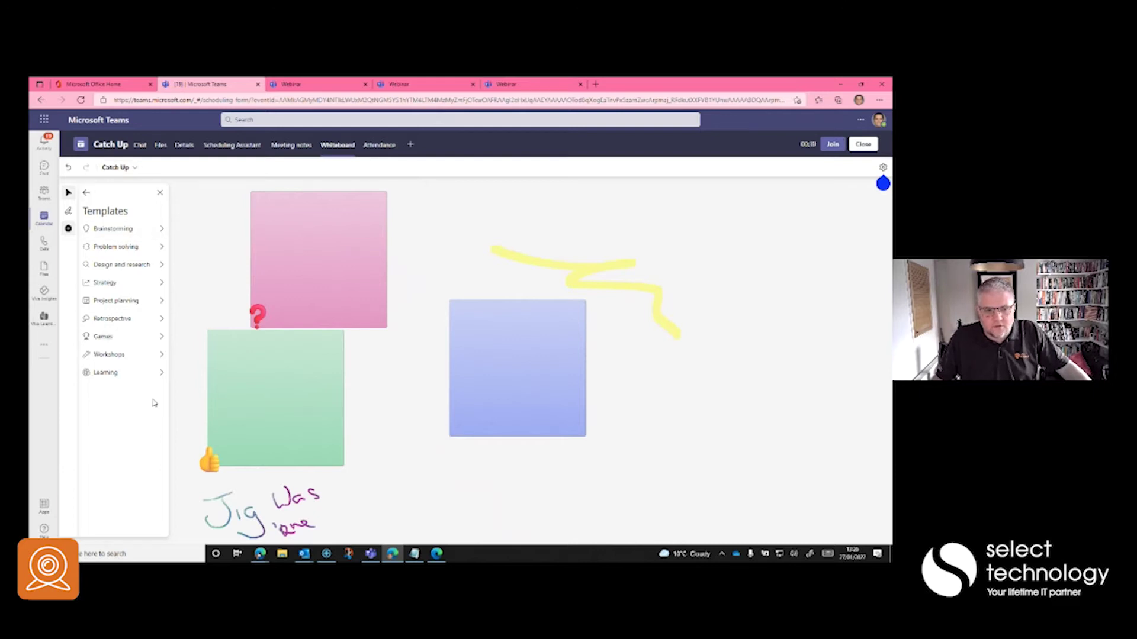
click(131, 354)
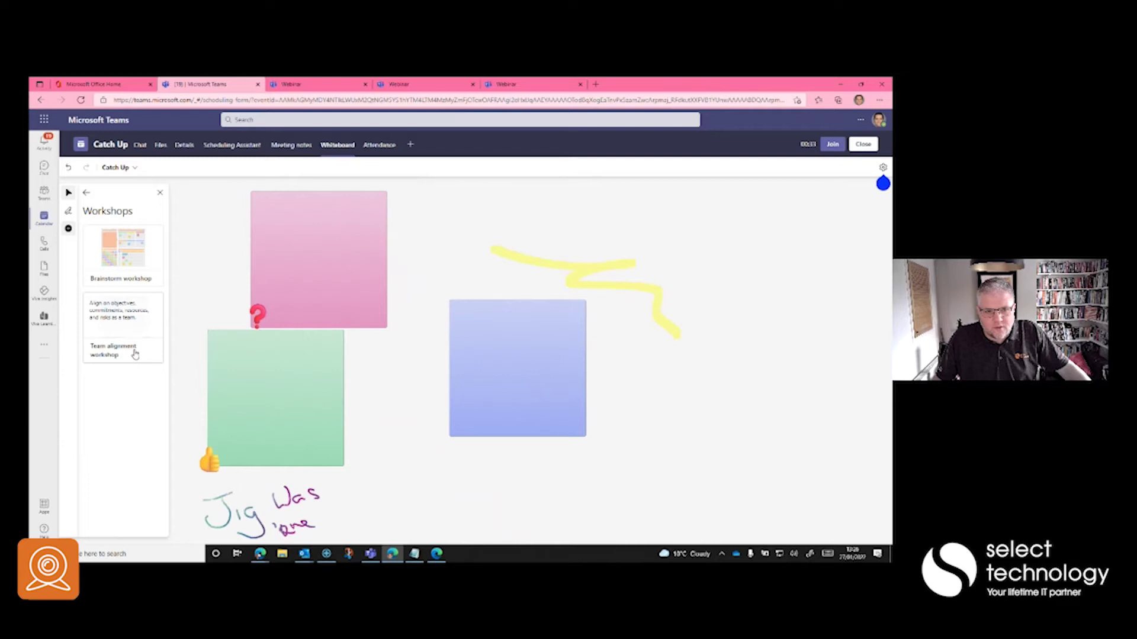
Insert the Daily stand-up template from the Project planning templates beside the existing sticky notes on the whiteboard.
click(86, 192)
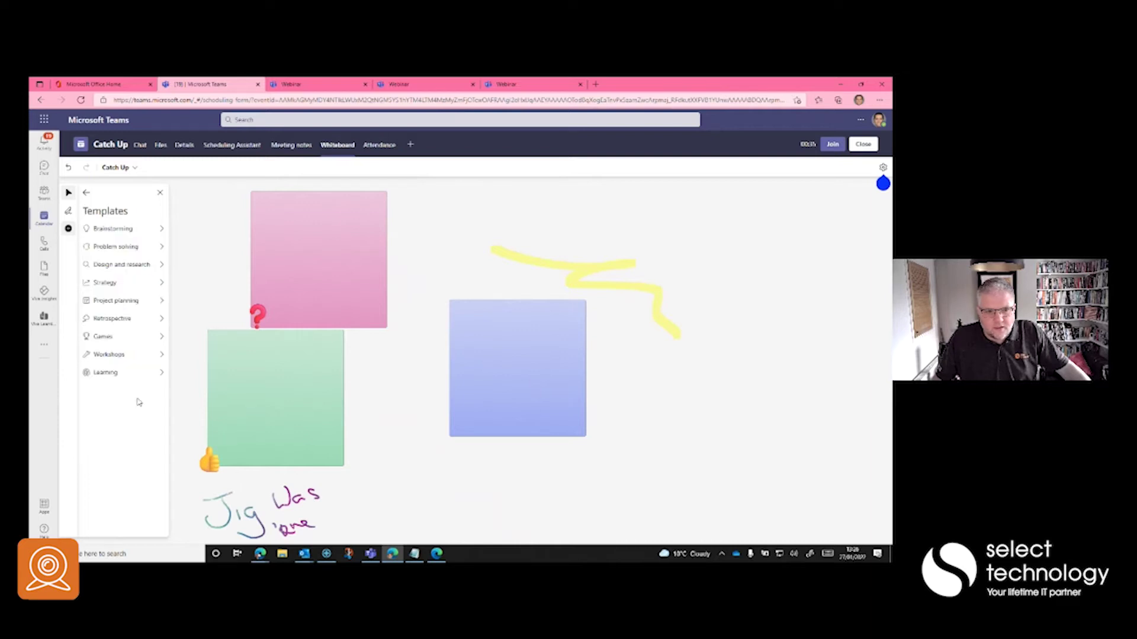
click(122, 303)
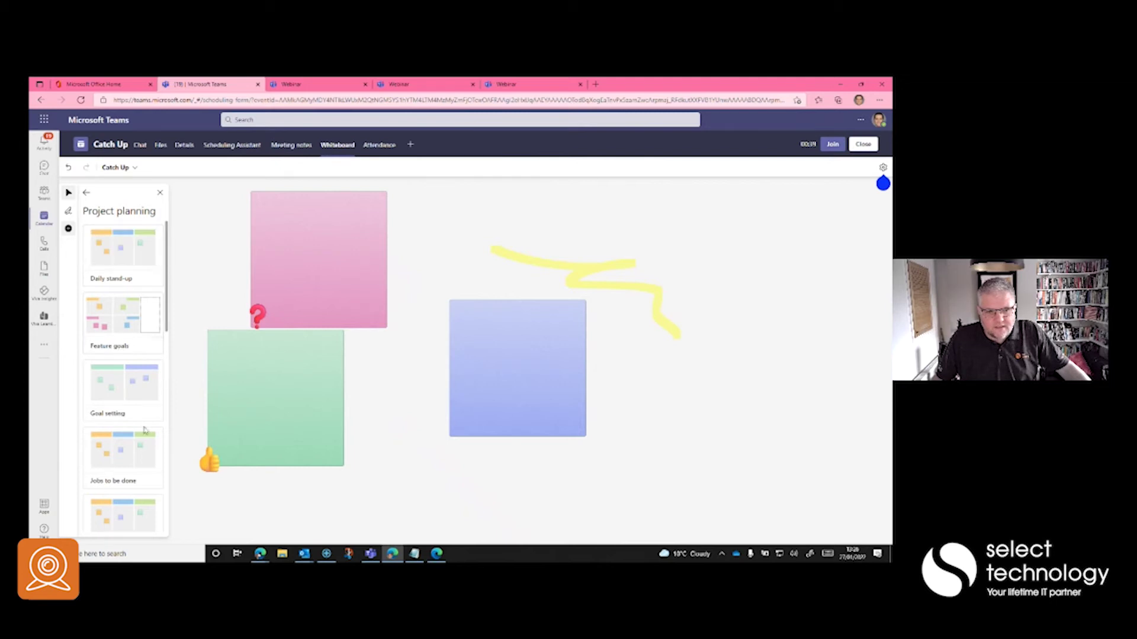
click(132, 261)
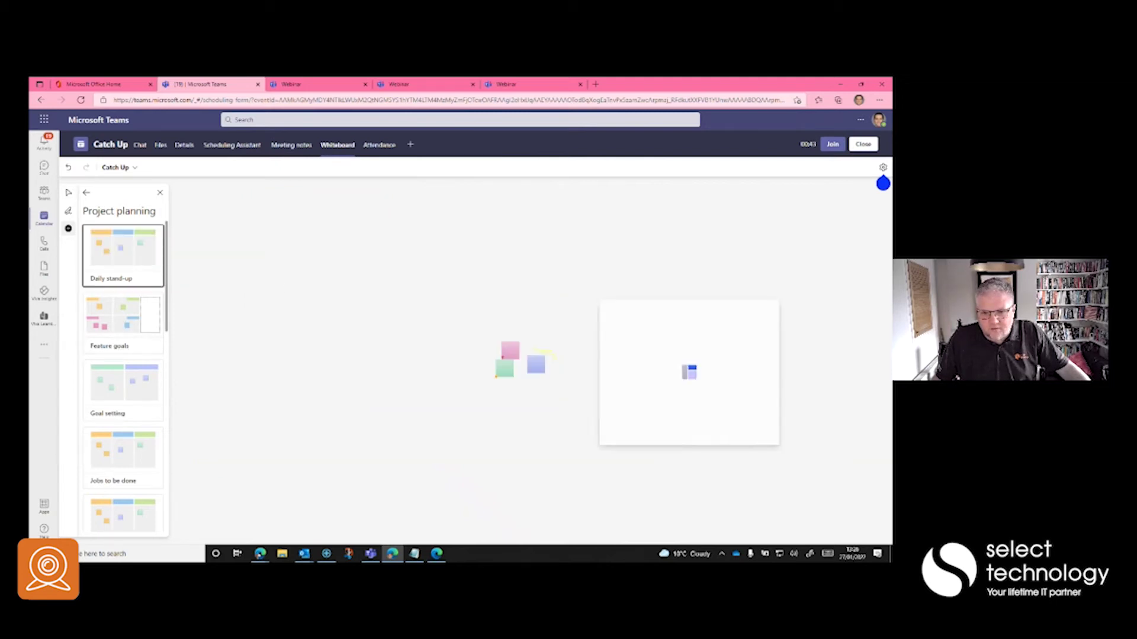
click(673, 346)
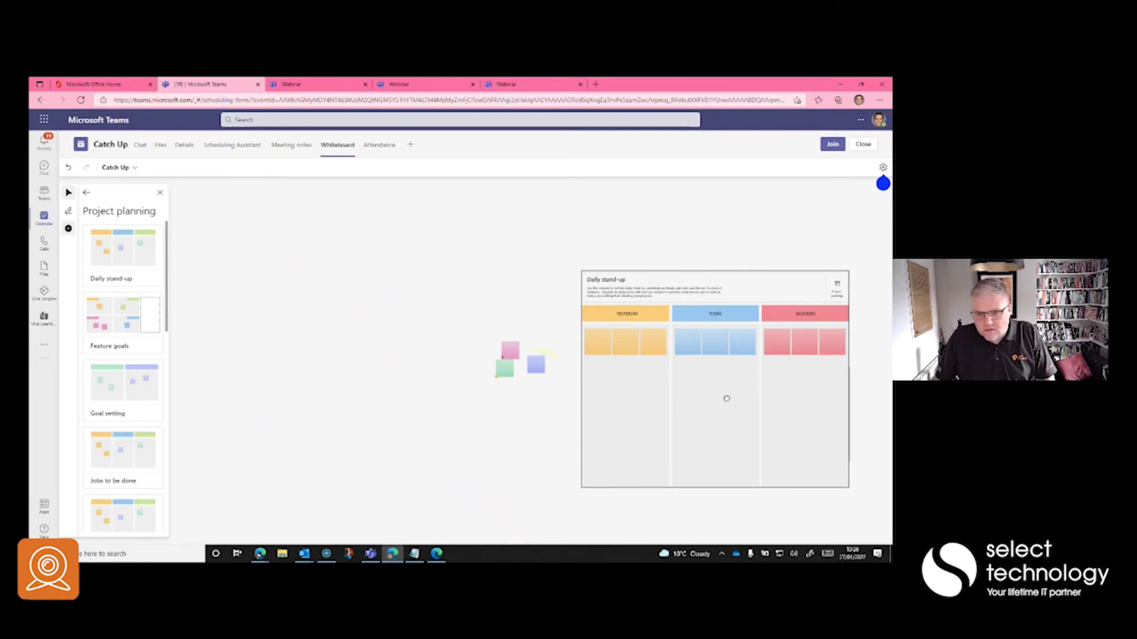
Open the Daily stand-up board's BLOCKERS heading for text editing, and move that column's first red sticky note below the other two.
click(717, 392)
scroll(717, 392, up, 5)
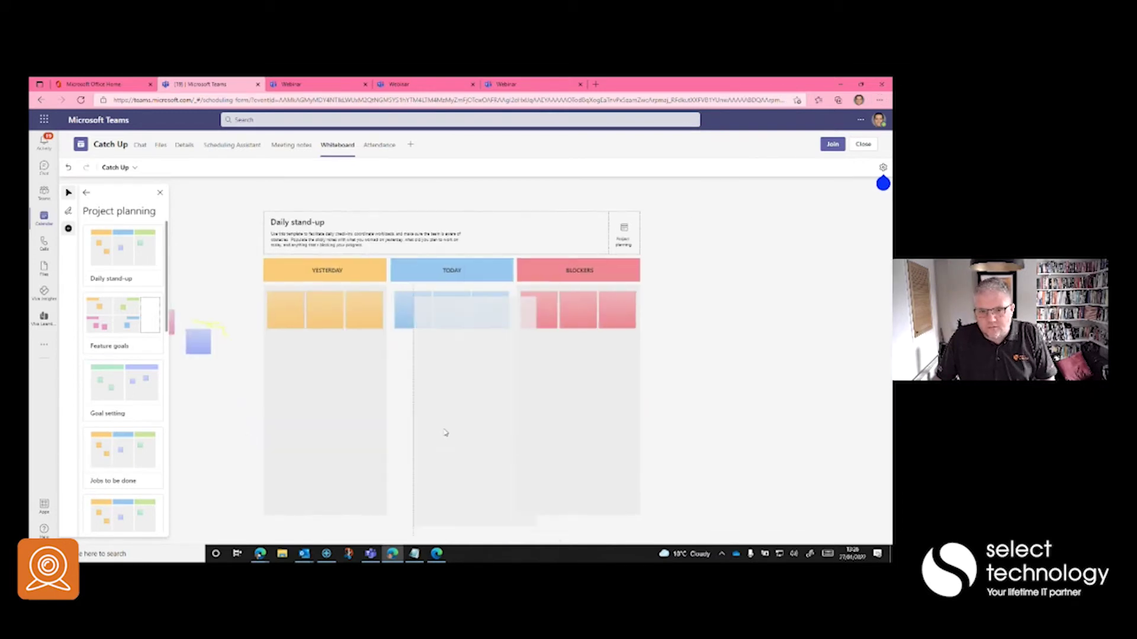
click(491, 398)
scroll(609, 386, up, 3)
click(571, 216)
double_click(586, 221)
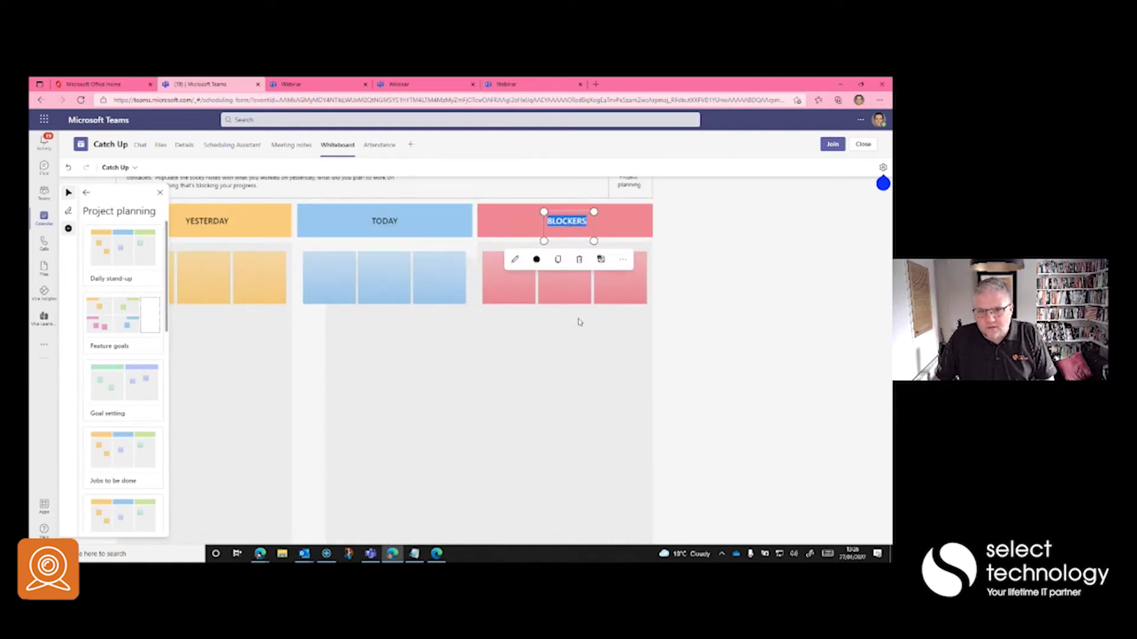
click(532, 302)
drag(509, 285, 591, 361)
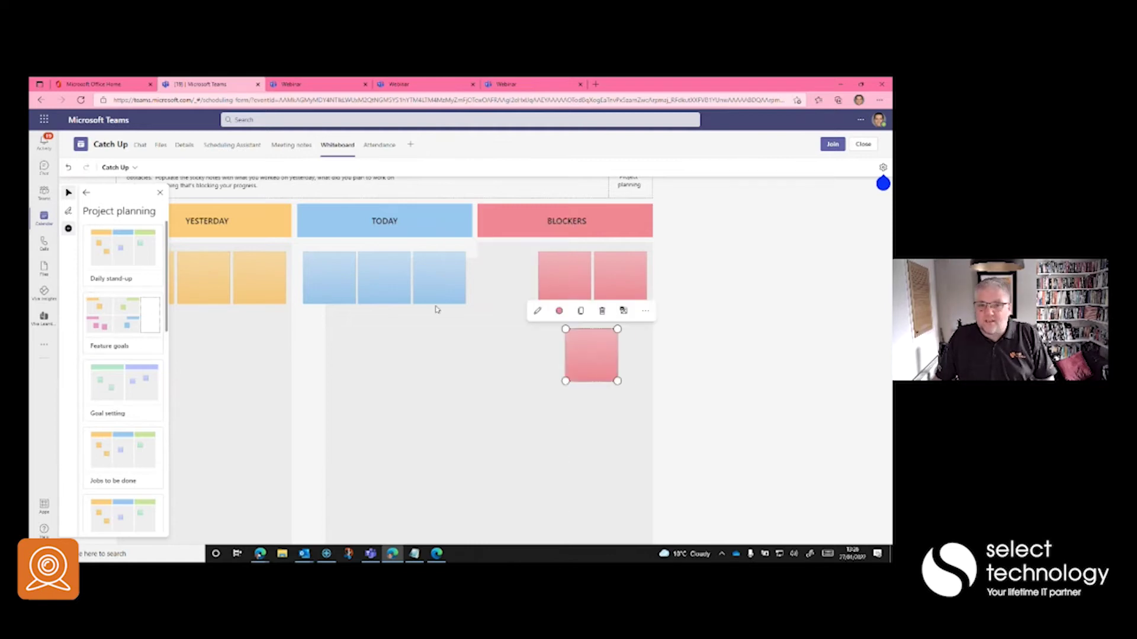